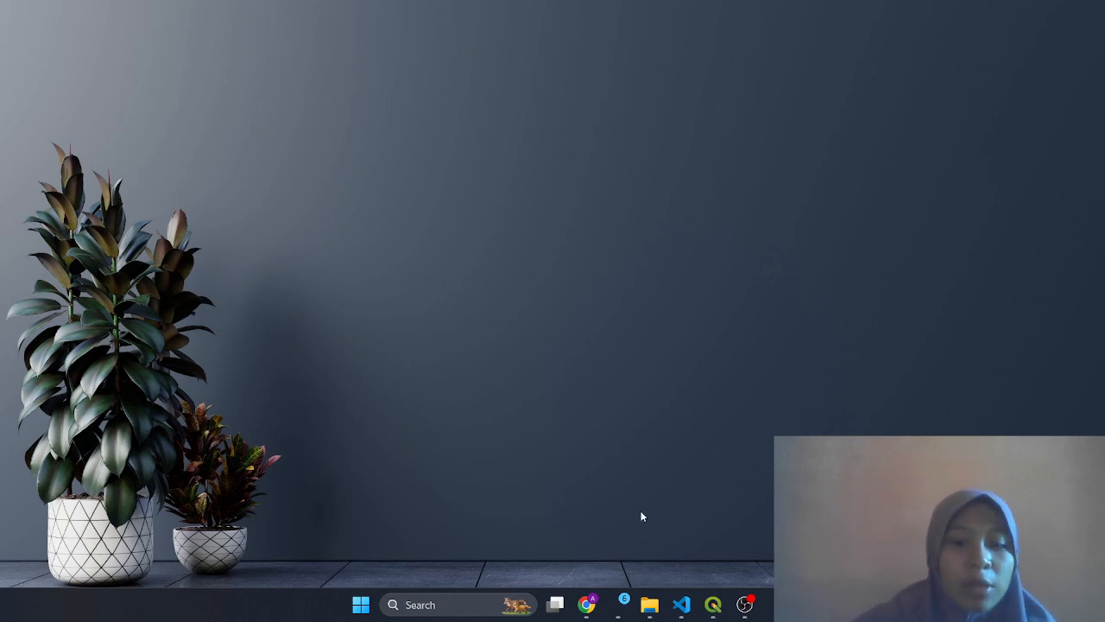
Bring Chrome to the front, showing GeoServer's Workspaces page
click(586, 604)
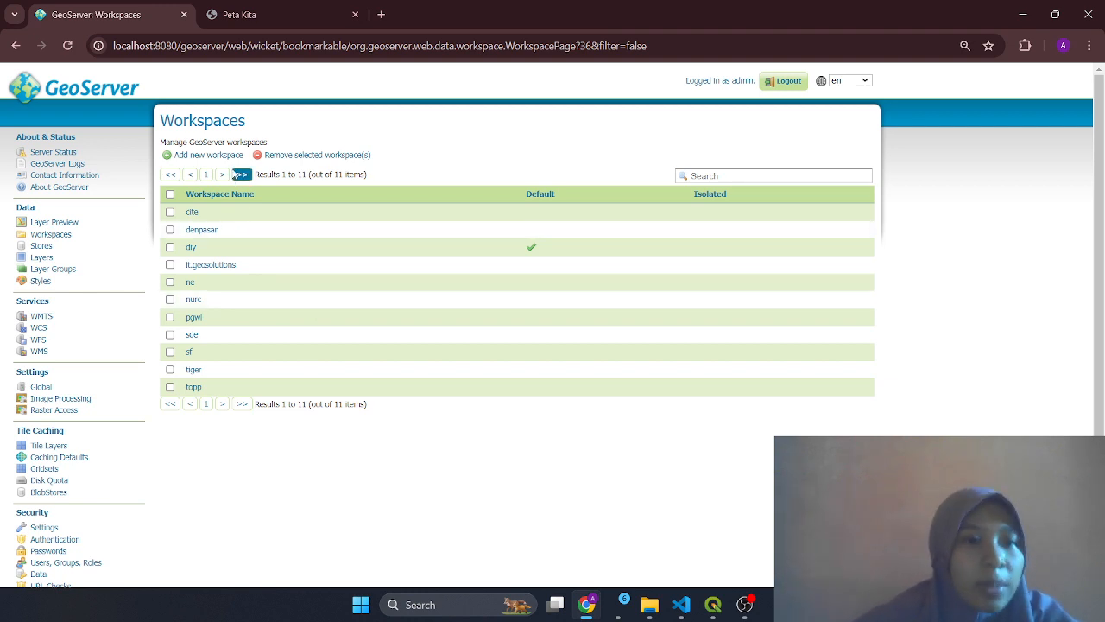
Start a new workspace form with pgwl2 as name and namespace, then leave it unsaved
click(208, 156)
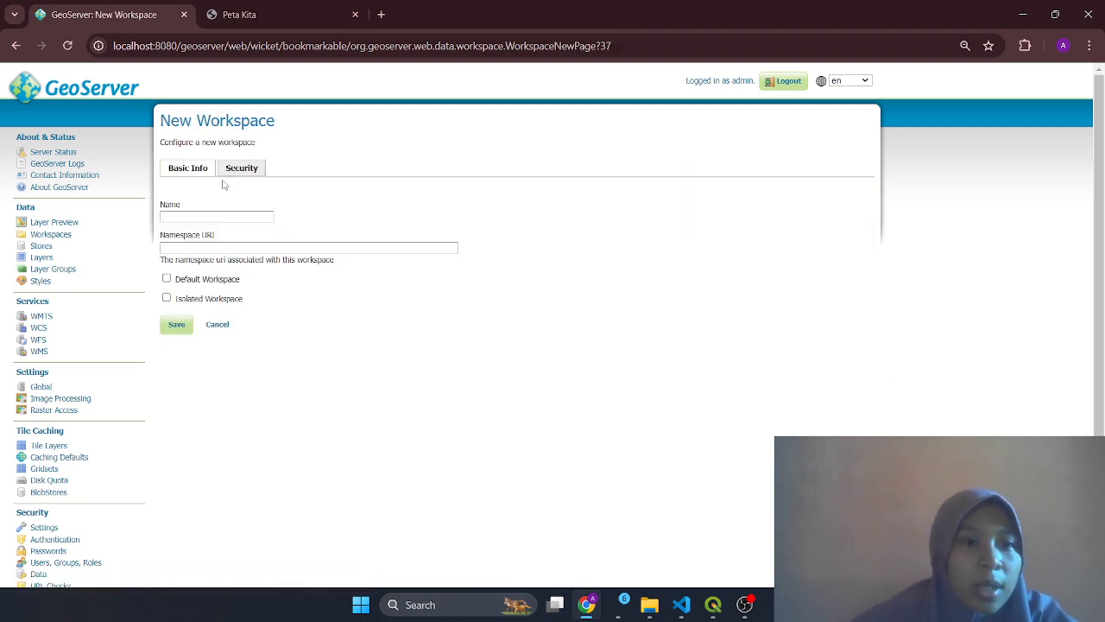
click(216, 218)
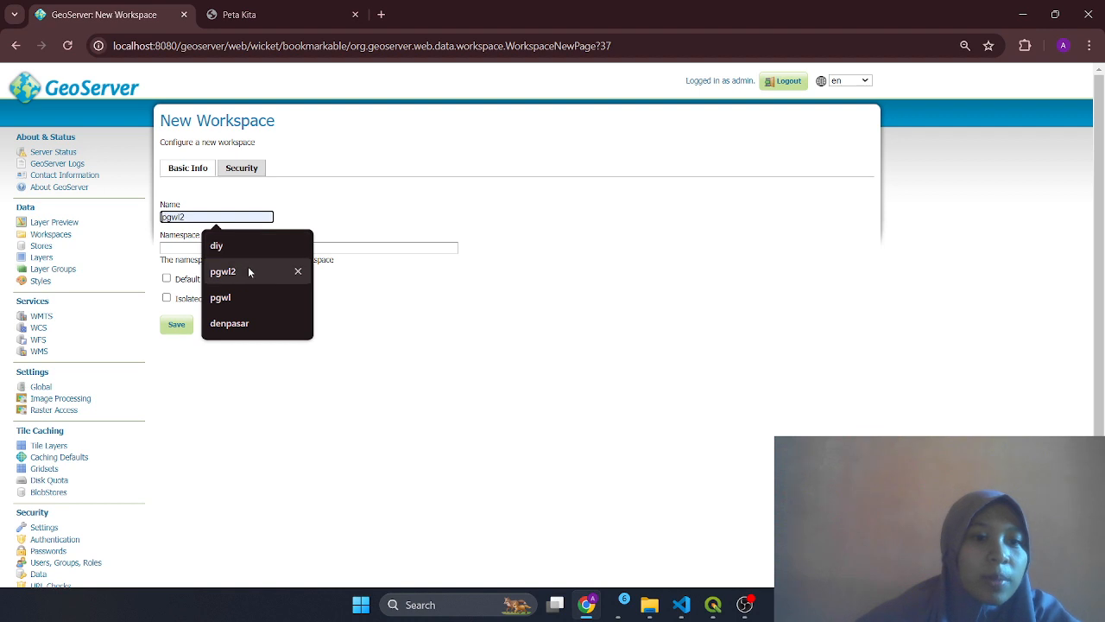
click(249, 270)
click(224, 249)
click(260, 303)
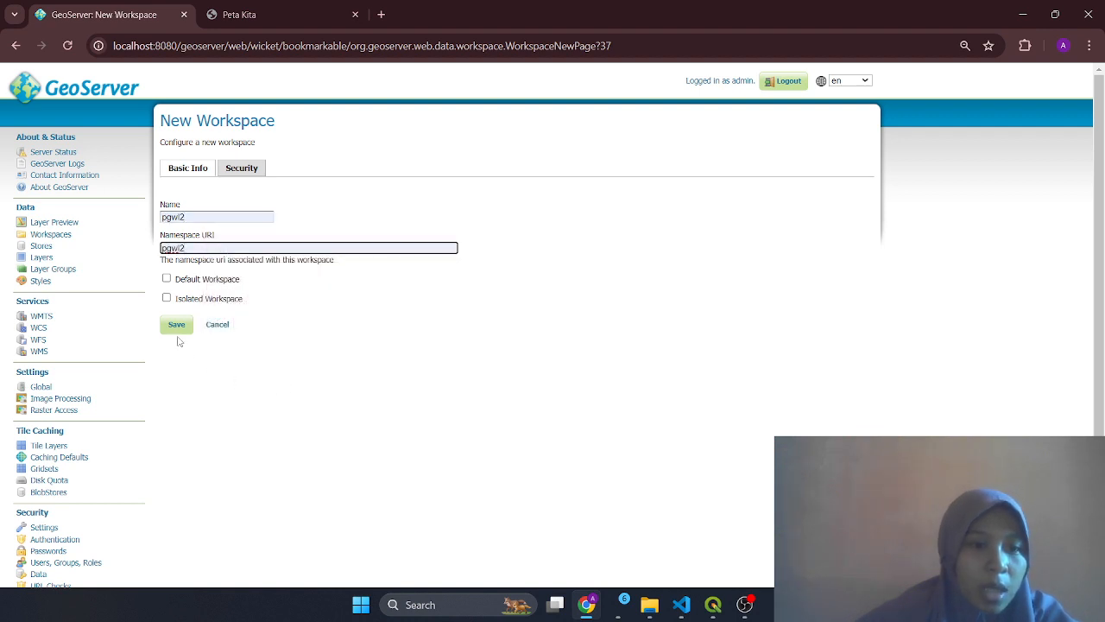
click(15, 45)
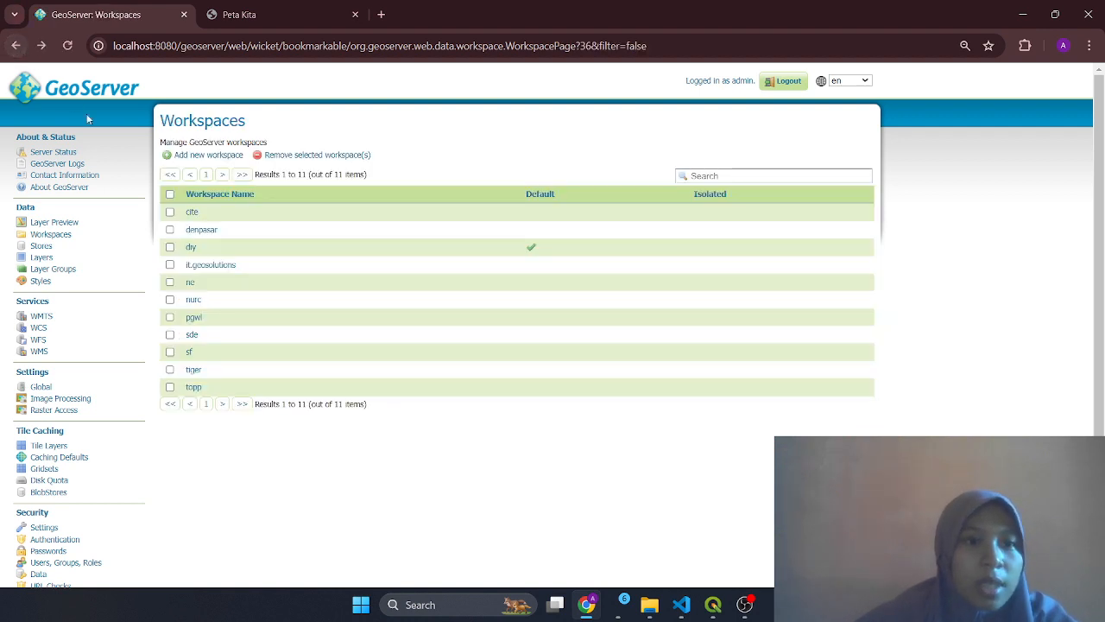
Create workspace pgwl2 with namespace URI pgwl2 and save it
click(184, 160)
click(214, 216)
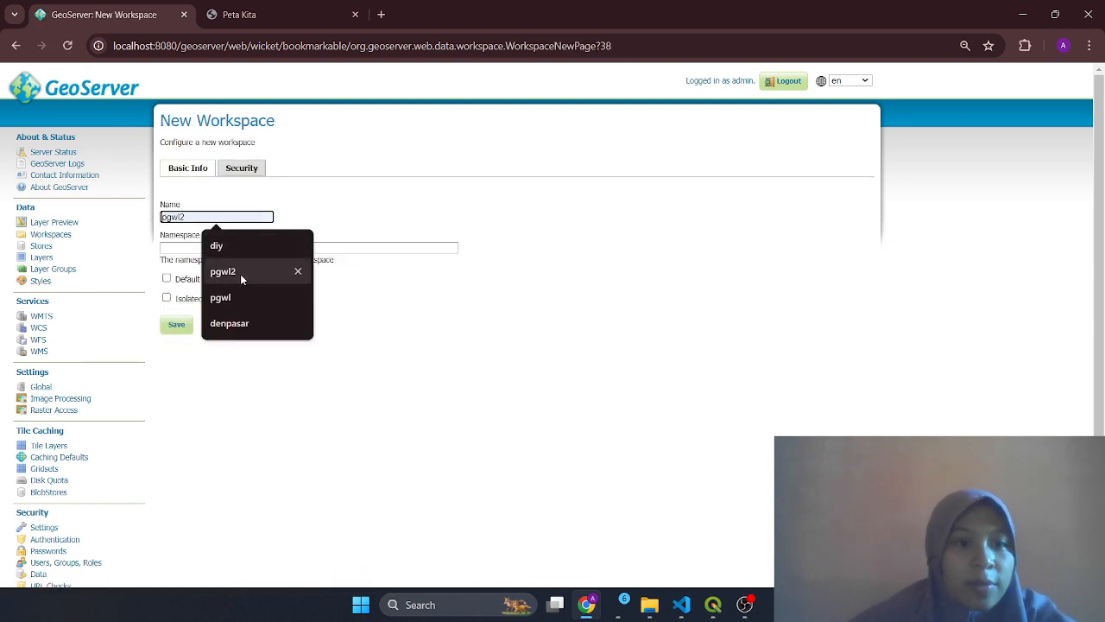
click(223, 271)
click(245, 248)
text(pgwl)
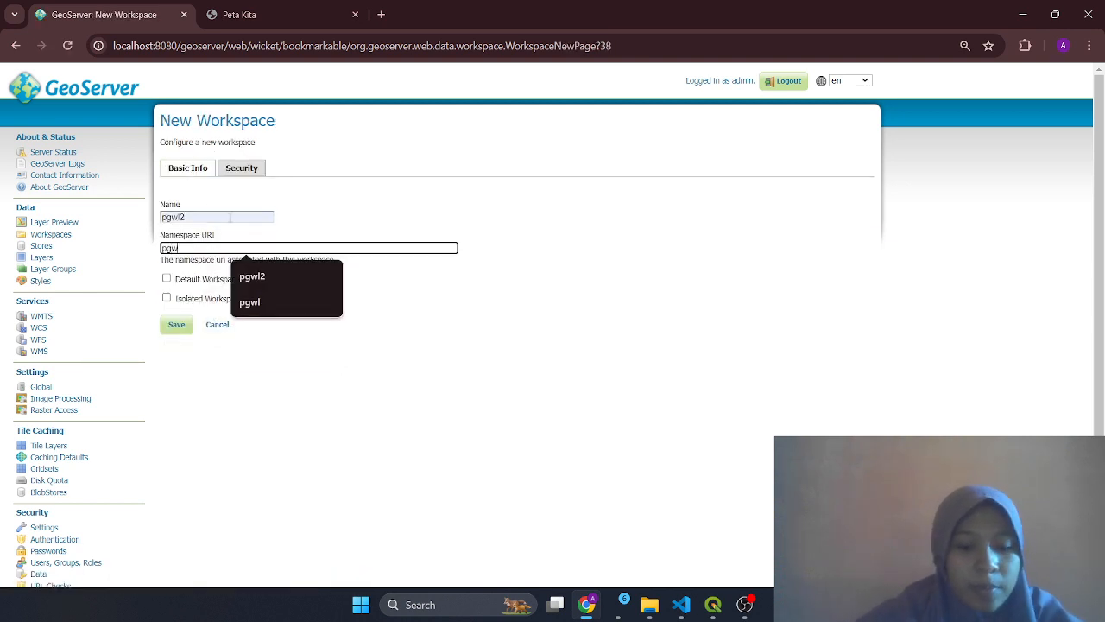
text(2)
click(175, 324)
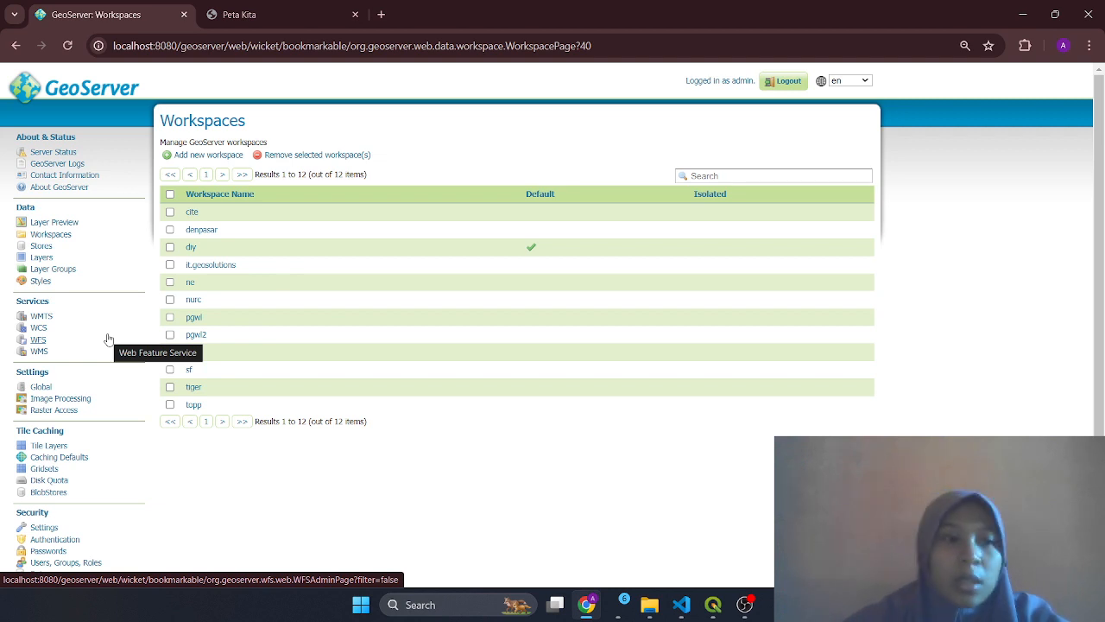
click(42, 246)
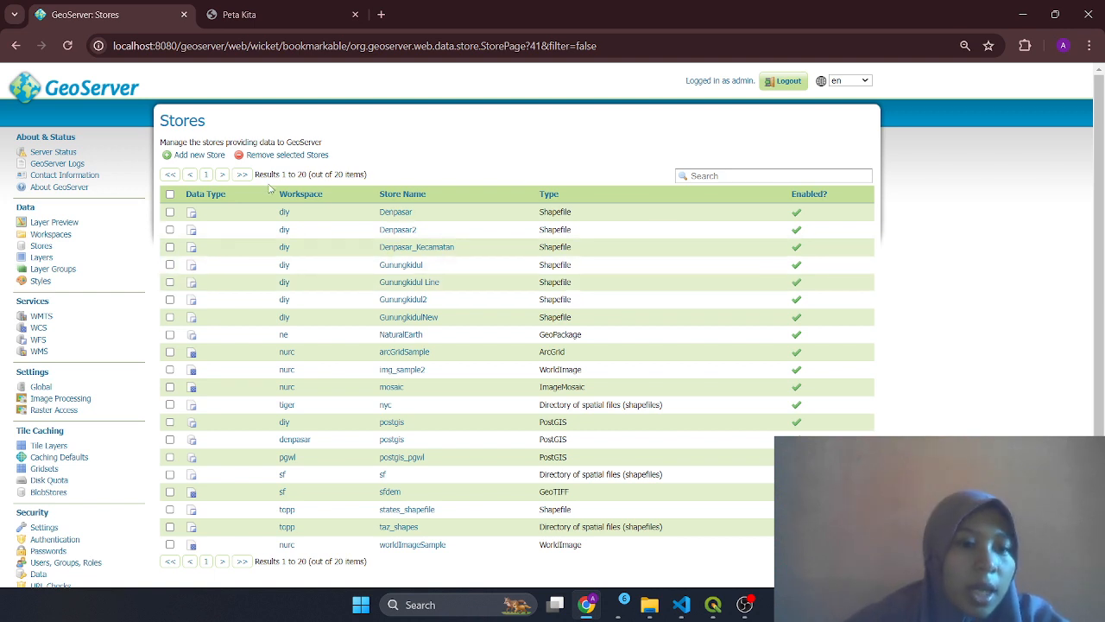
Begin a new PostGIS store in workspace pgwl2 named postgis_pgwl2
click(206, 155)
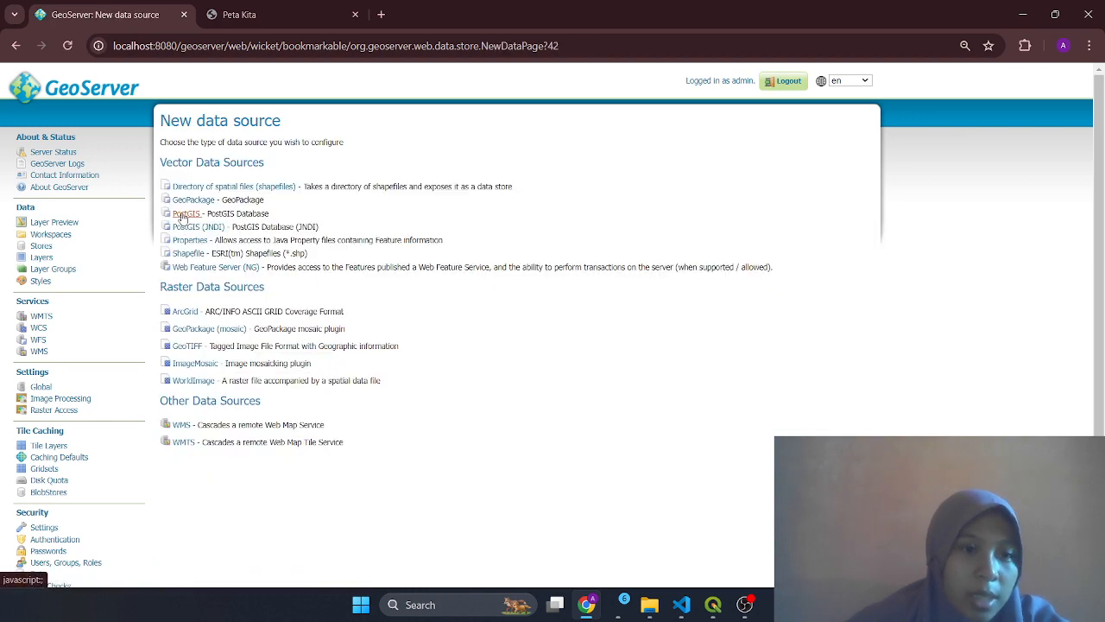
click(183, 213)
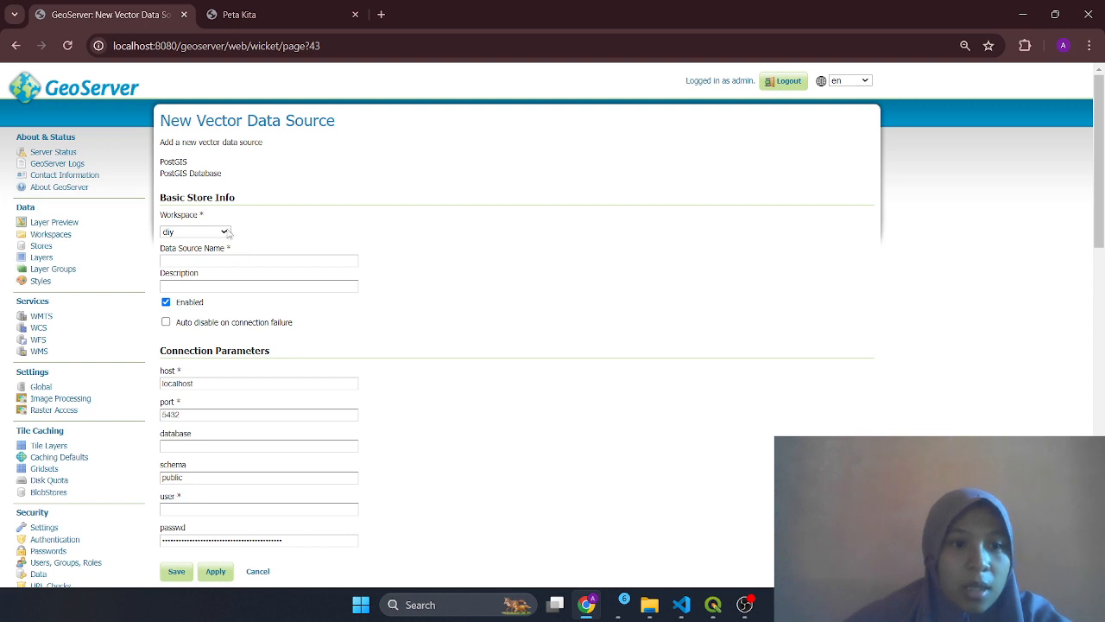
click(226, 232)
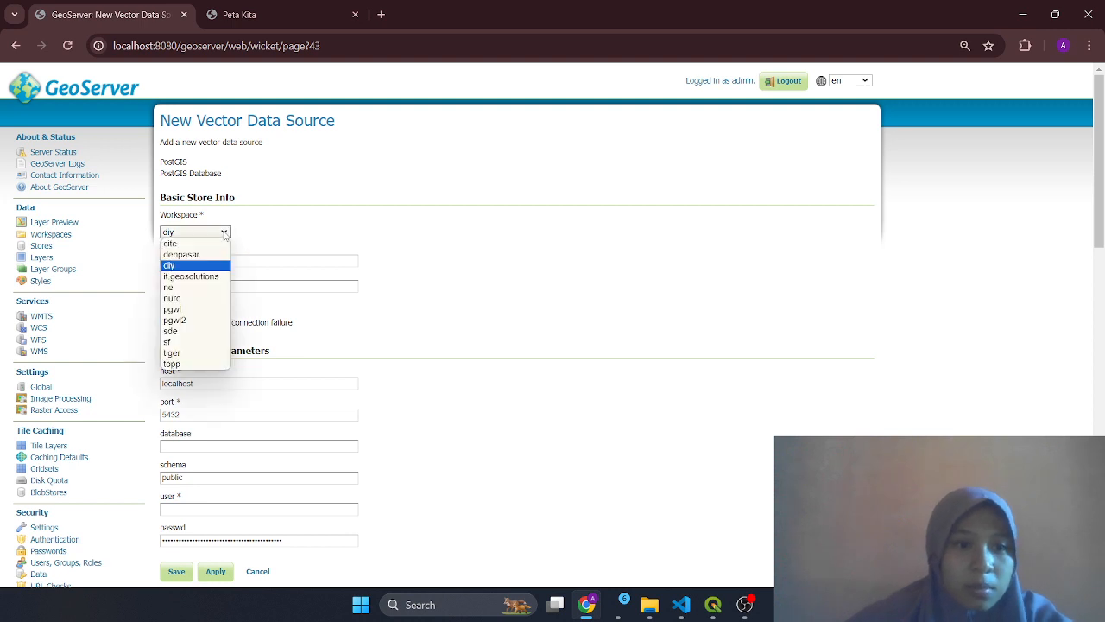
click(210, 320)
click(233, 259)
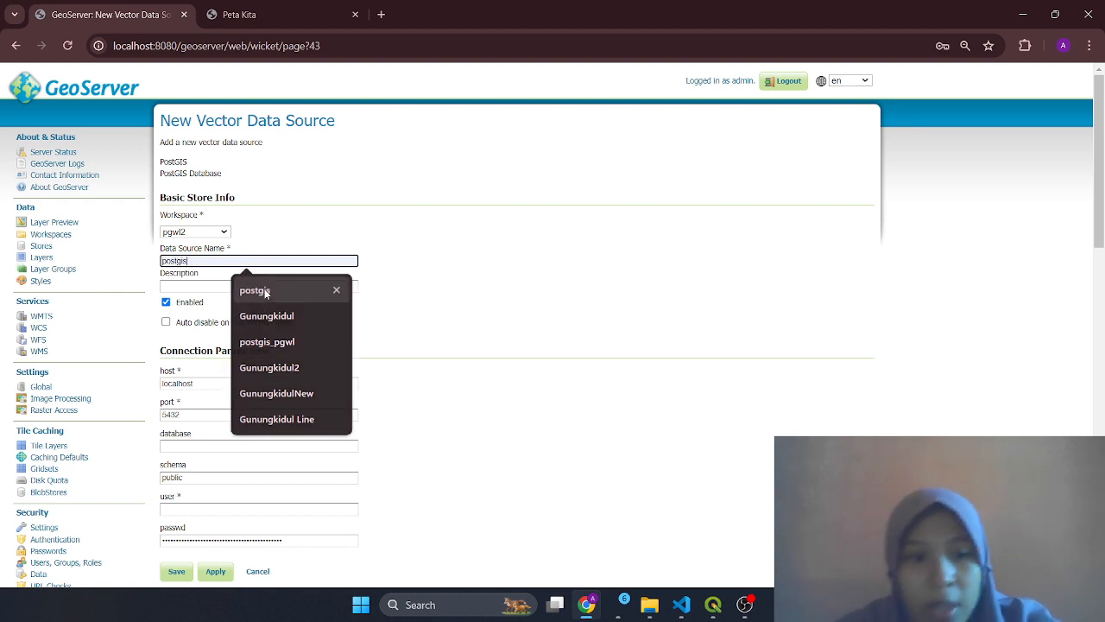
click(246, 292)
text(_pgwl2)
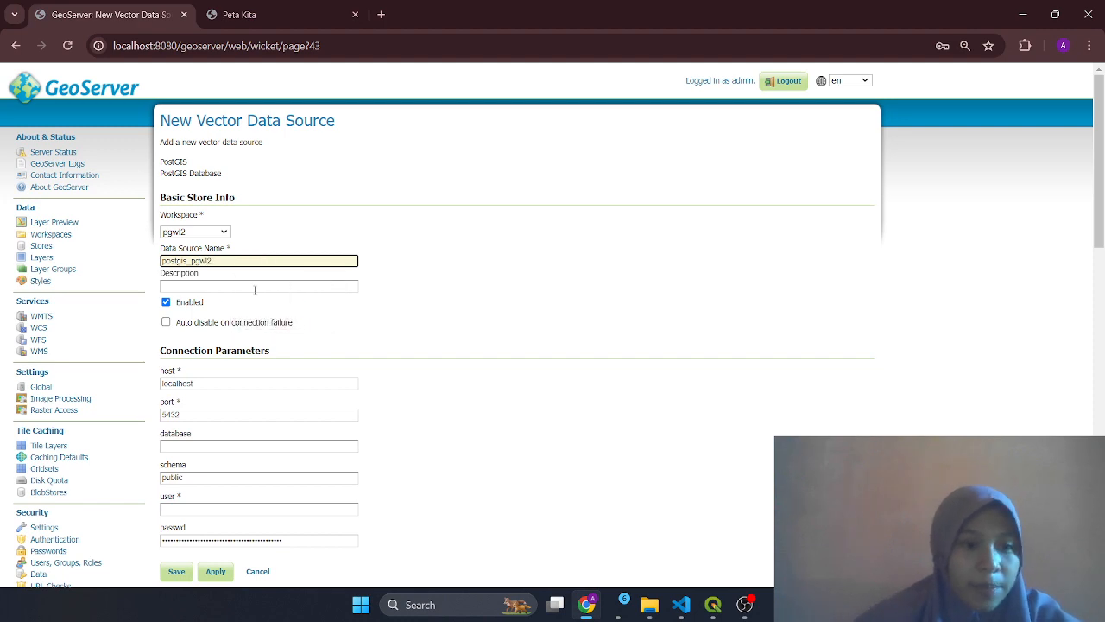
click(254, 288)
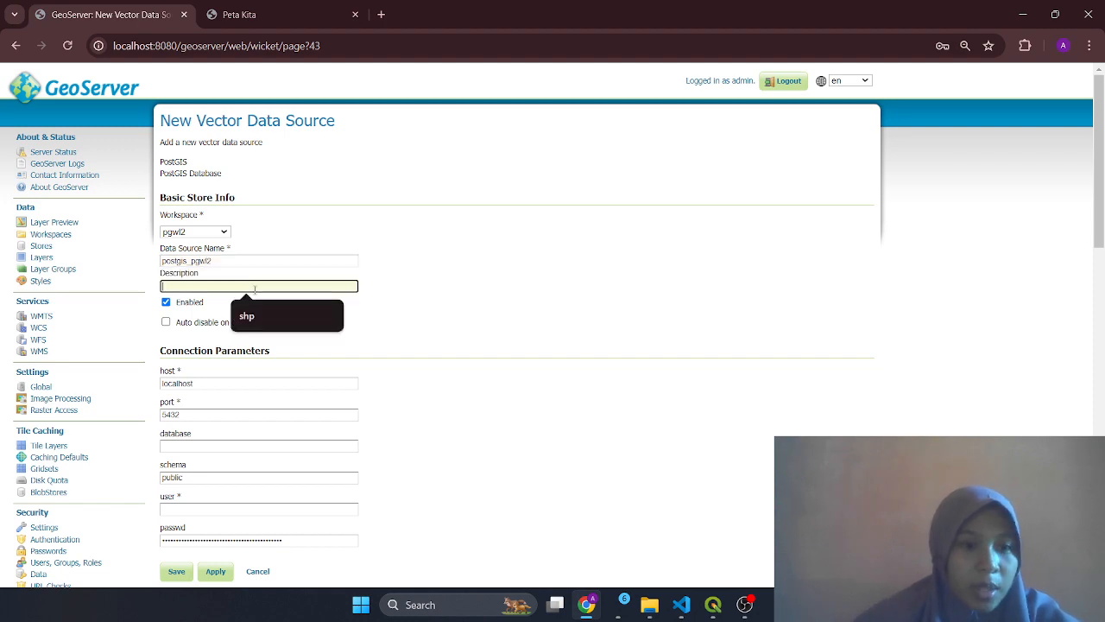
Connect the store to database pgwl with the database user and password, then save it
scroll(322, 360, down, 2)
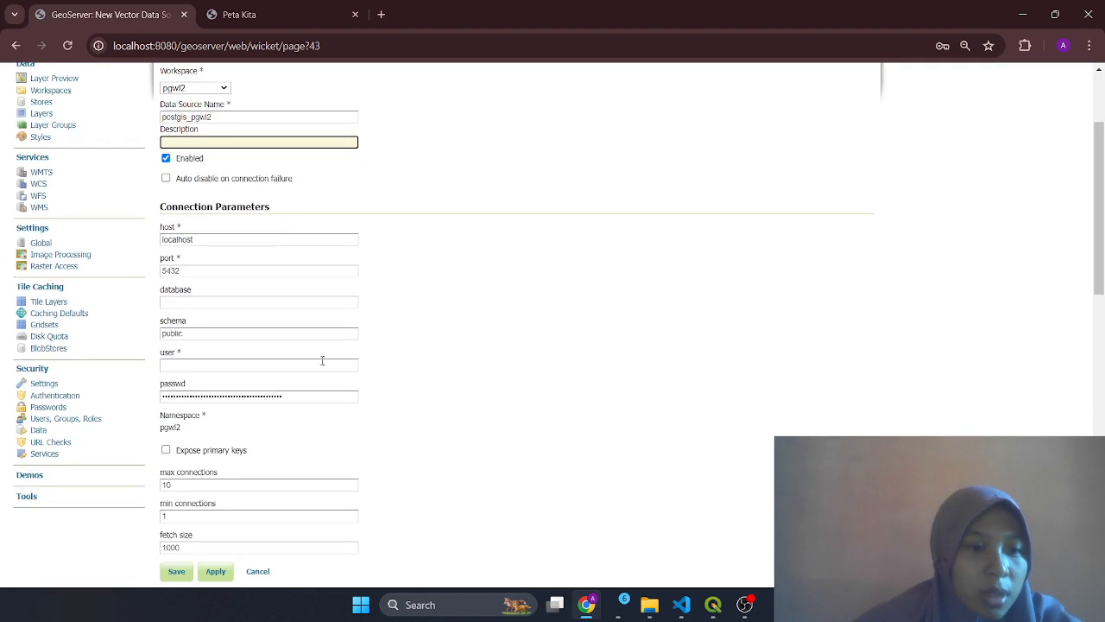
click(223, 300)
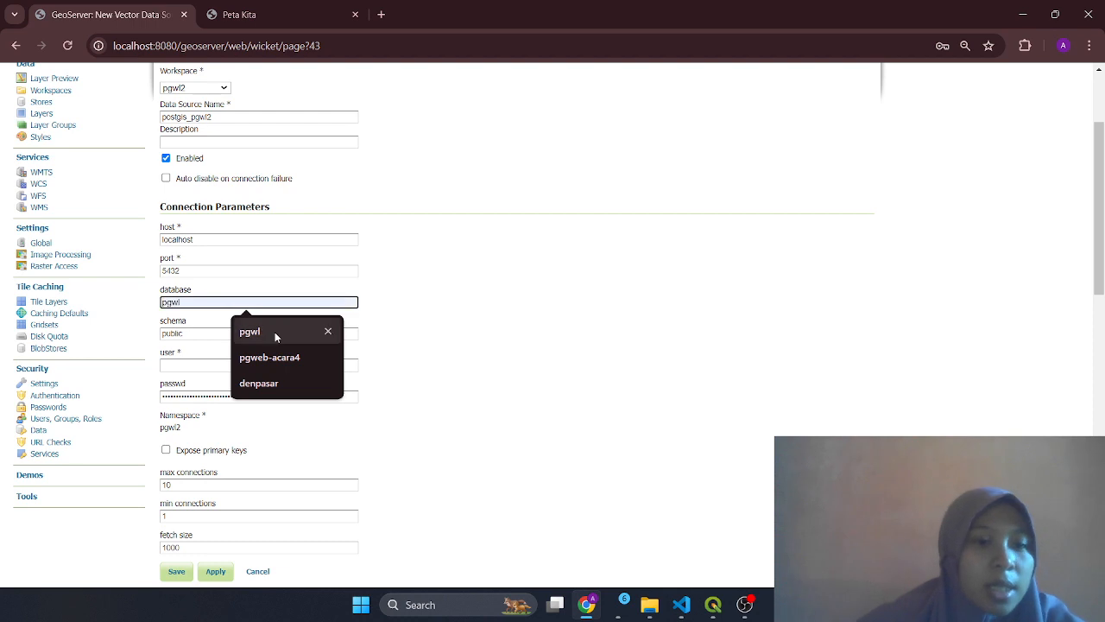
click(275, 331)
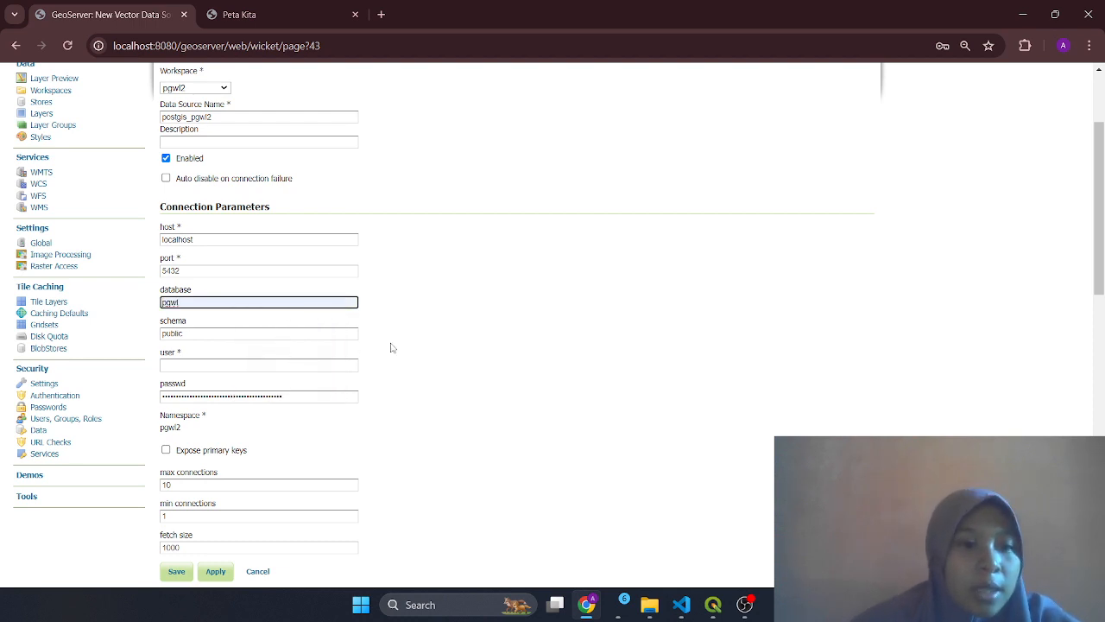
click(287, 363)
text(adm)
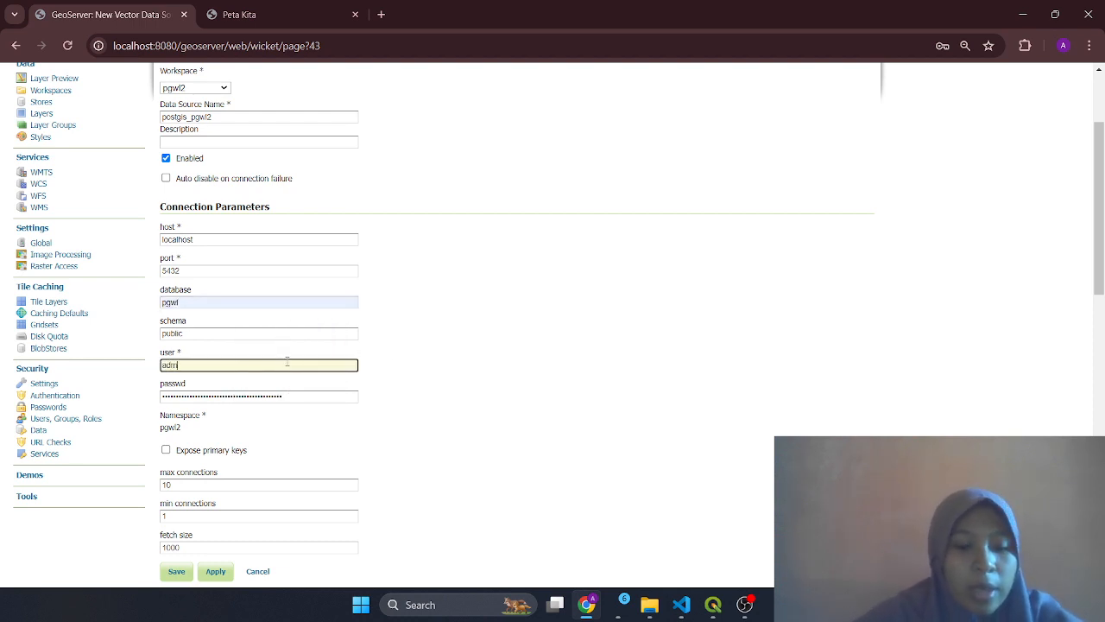
text(po)
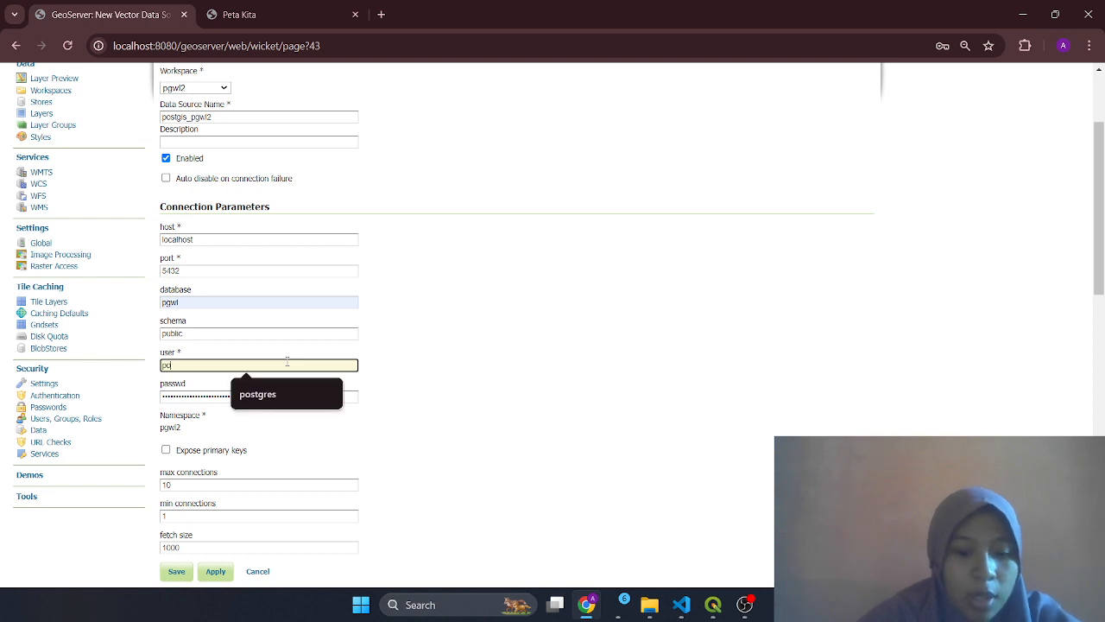
text(stgres)
click(293, 393)
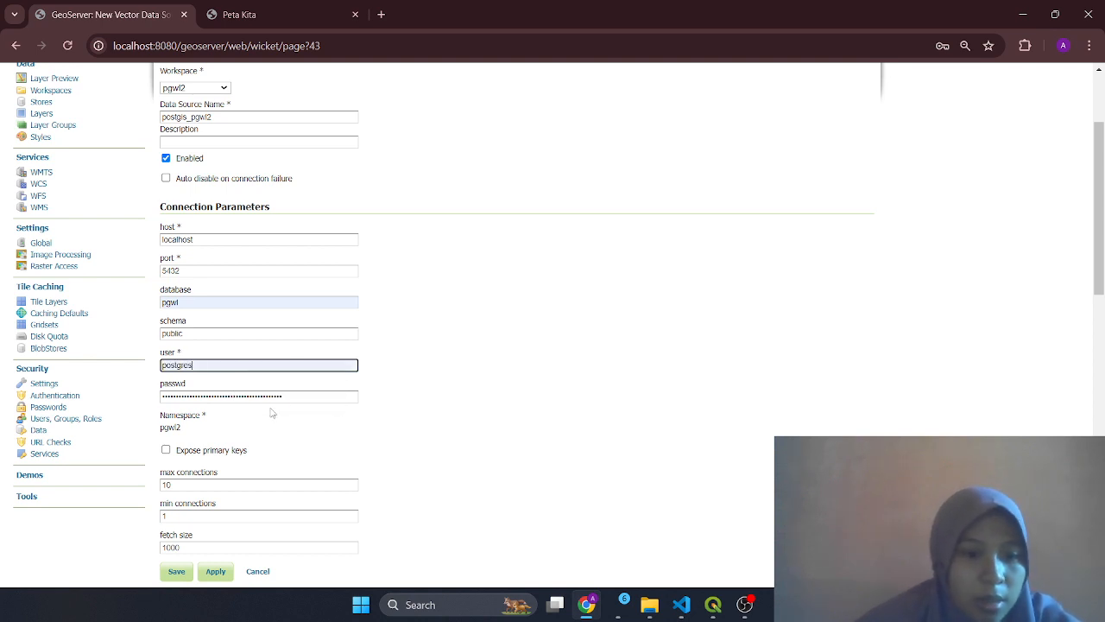
key(Tab)
text(1234)
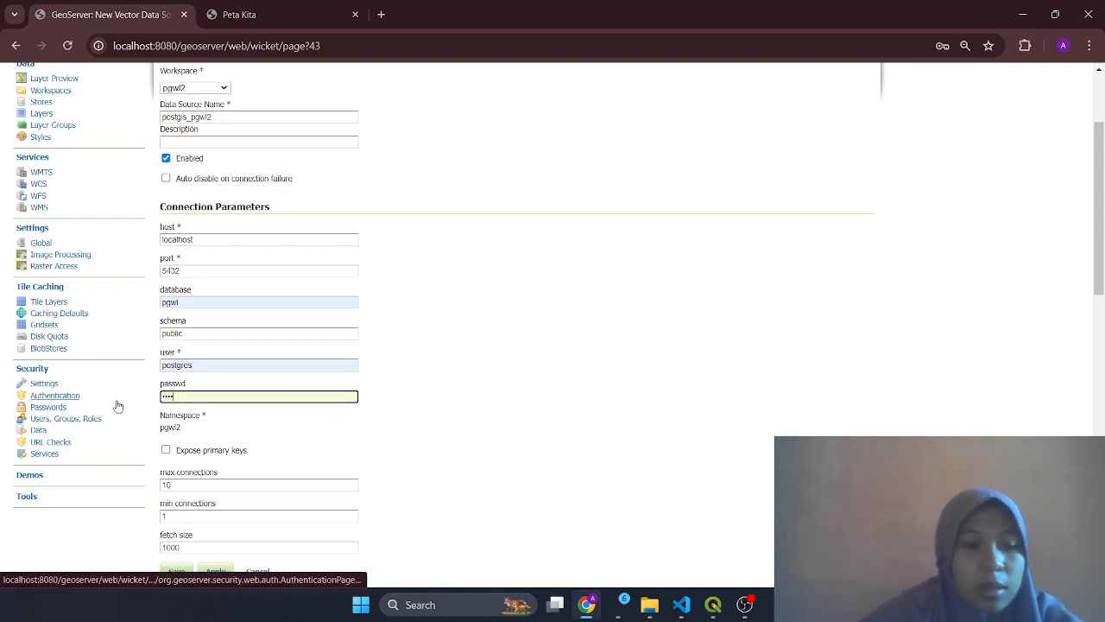
scroll(308, 446, down, 10)
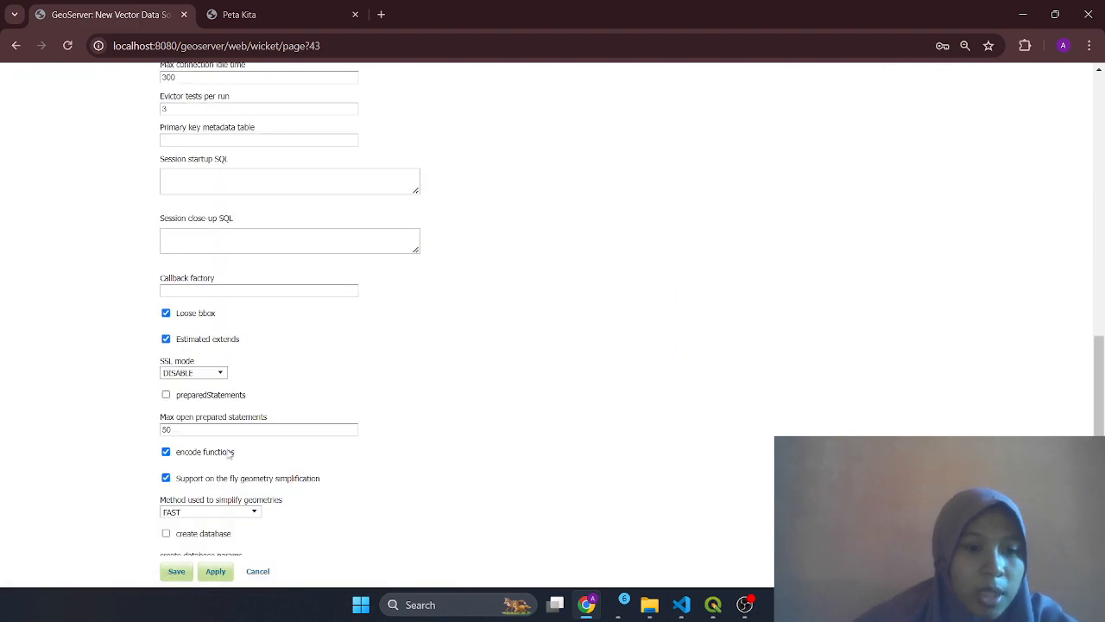
click(173, 406)
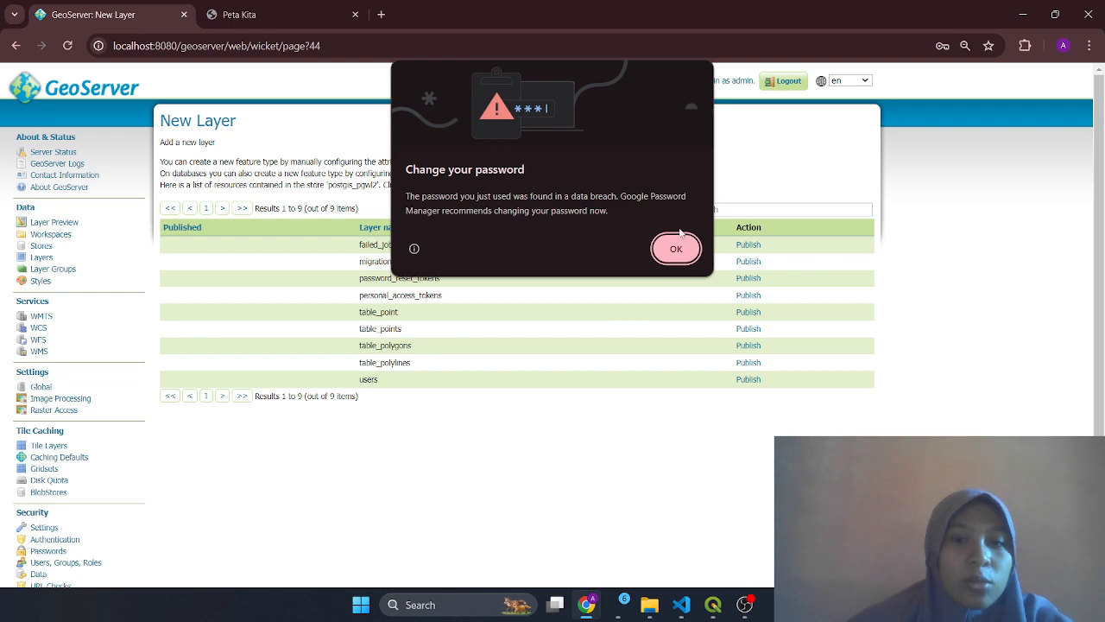
Dismiss Chrome's 'Change your password' warning
click(676, 249)
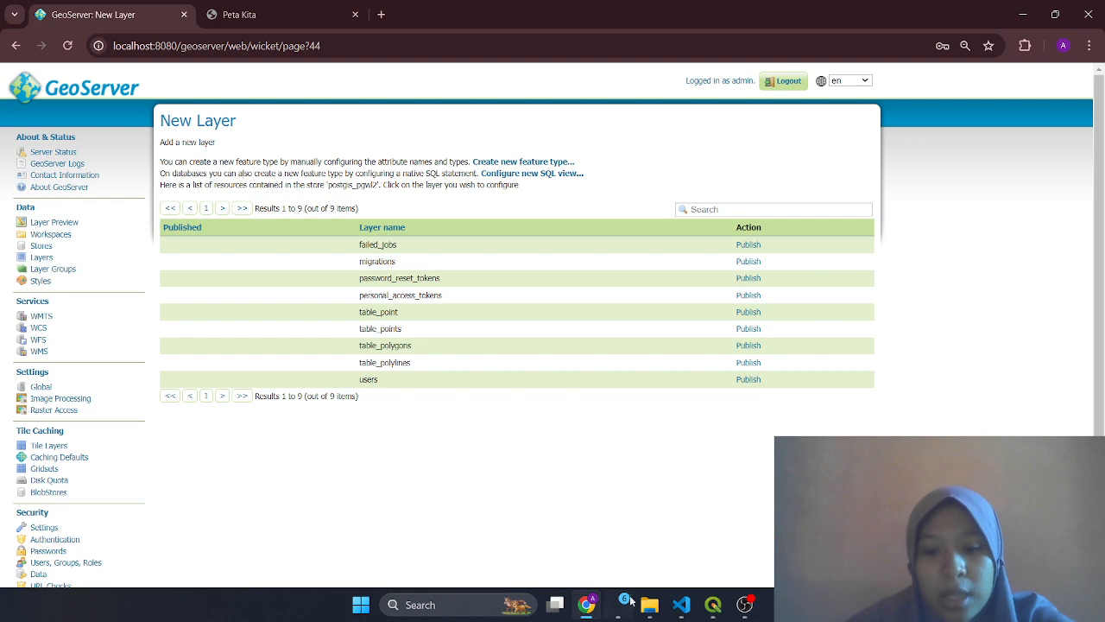
In QGIS, start a new PostGIS connection pgwl2 with host localhost and database pgwl
mouse_move(617, 611)
click(713, 605)
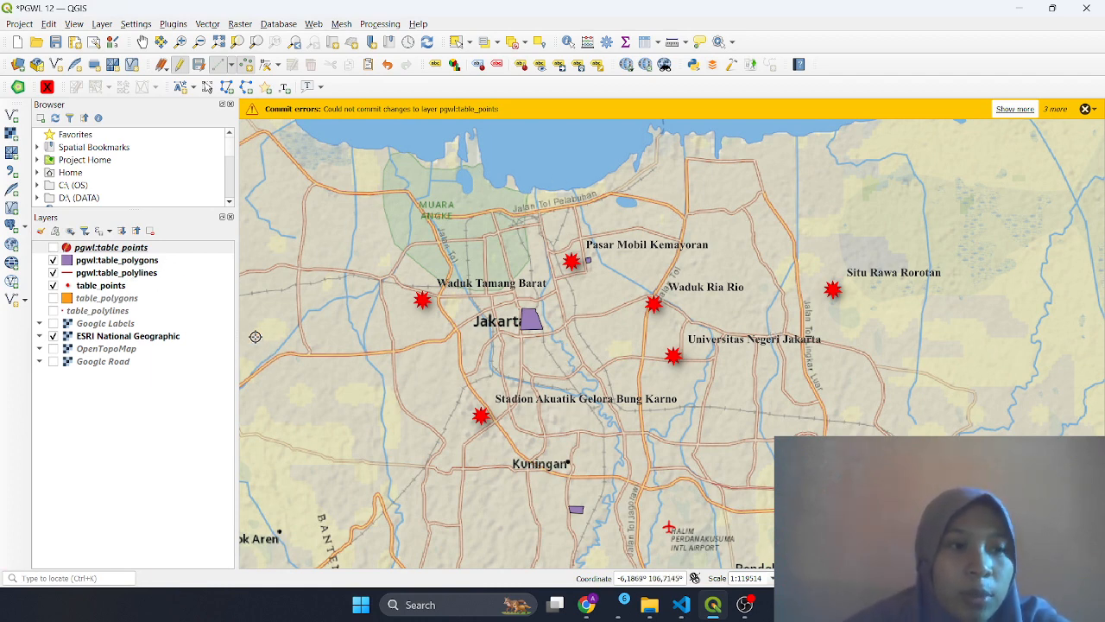
click(12, 226)
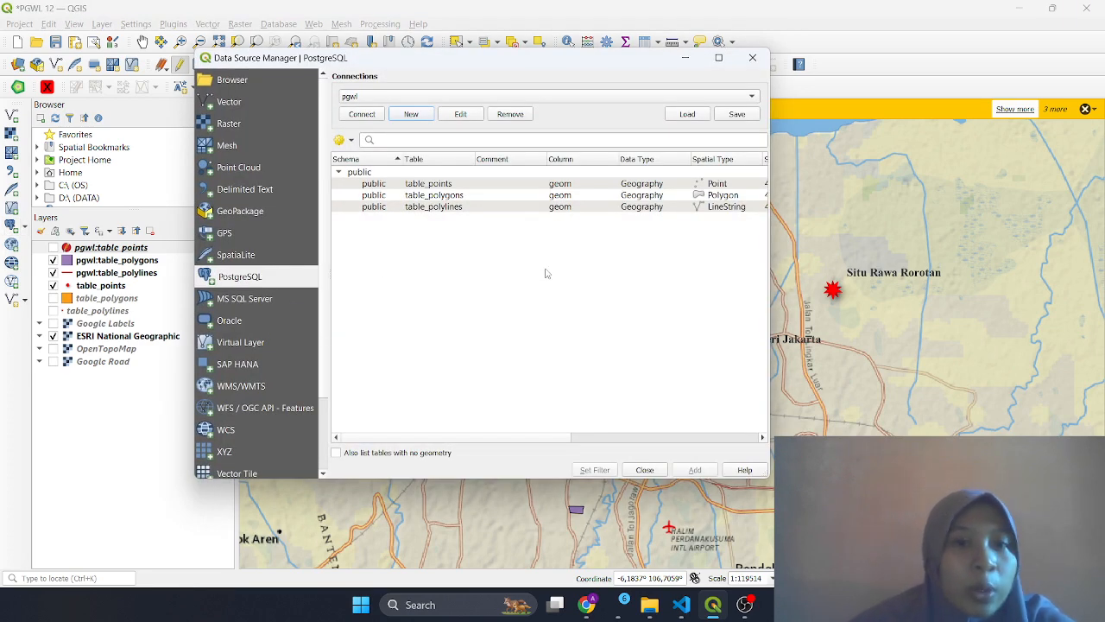
click(413, 116)
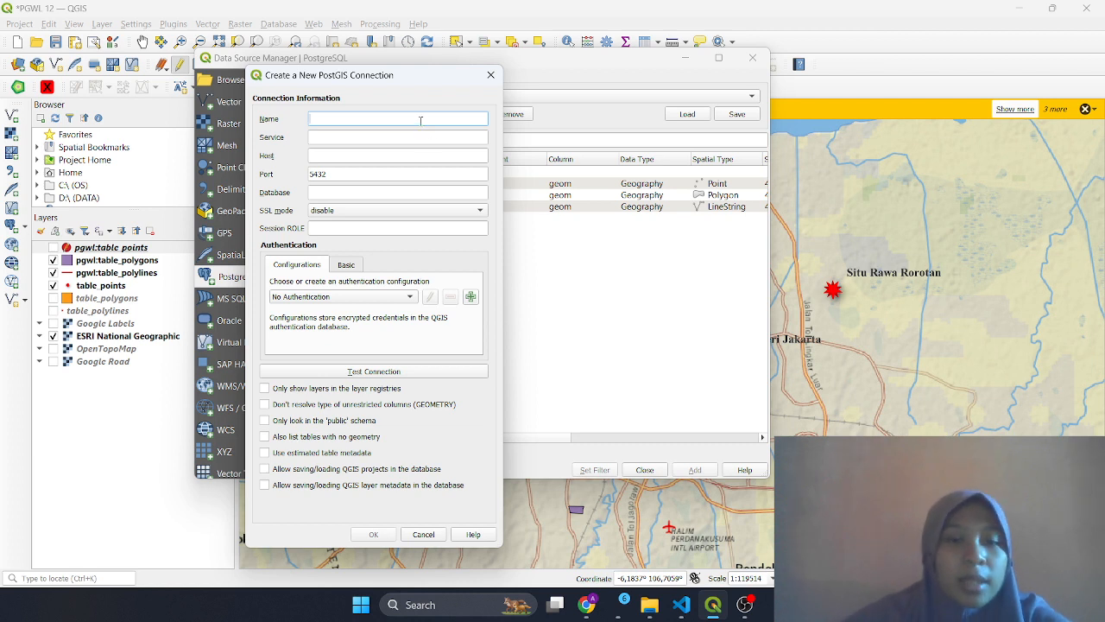
text(p)
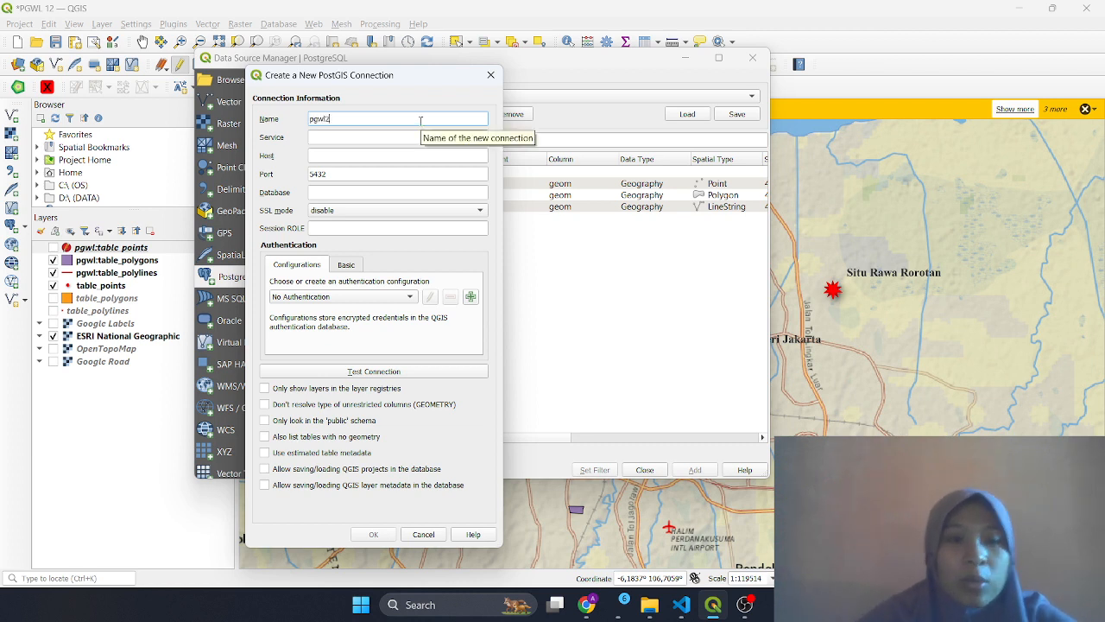
text(gwl2)
click(377, 155)
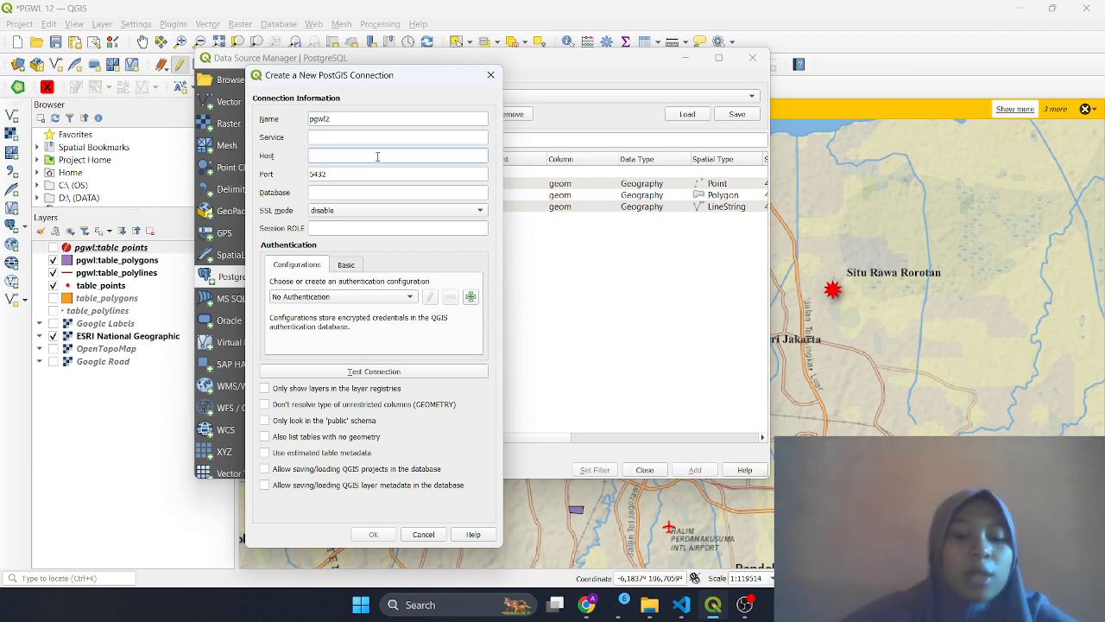
text(localhost)
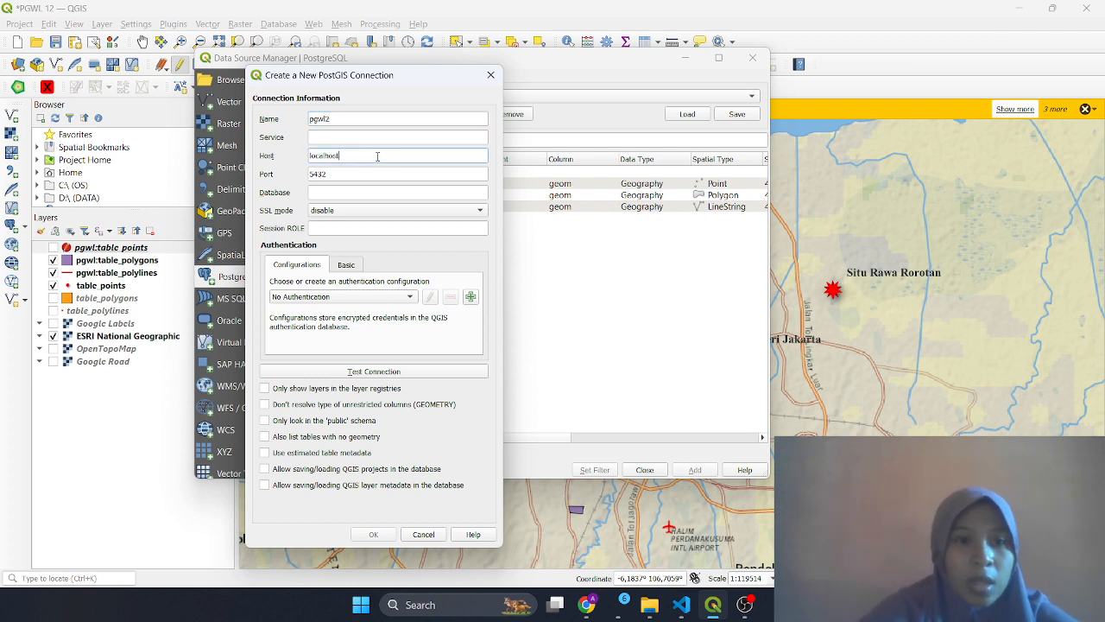
click(396, 193)
text(pgwl)
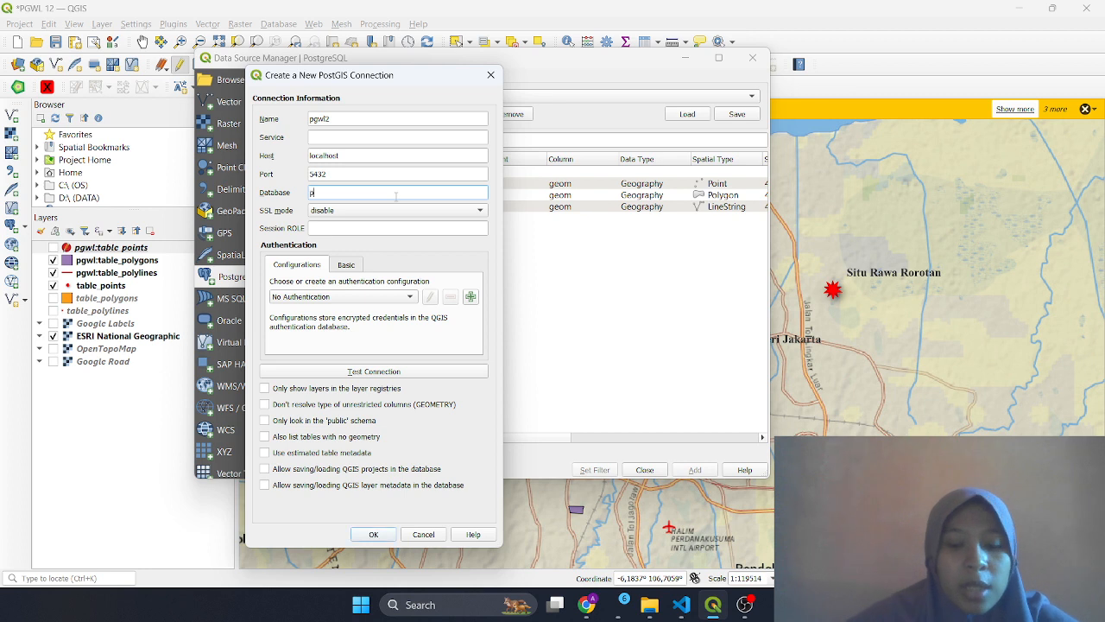
Cancel the new PostGIS connection and close the Data Source Manager
click(342, 266)
click(349, 287)
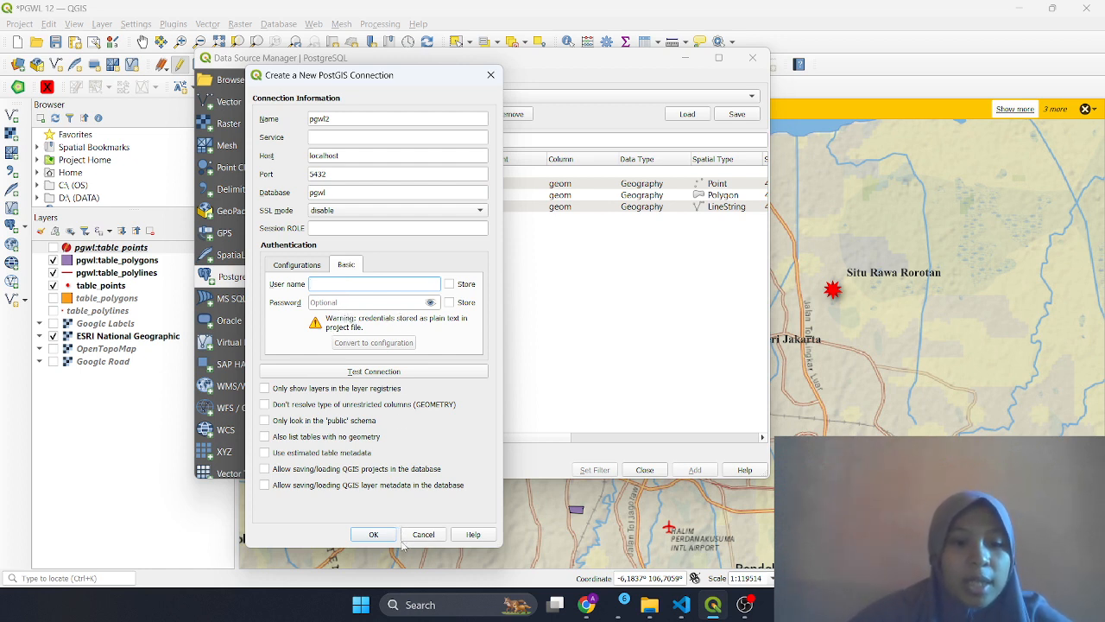
click(427, 534)
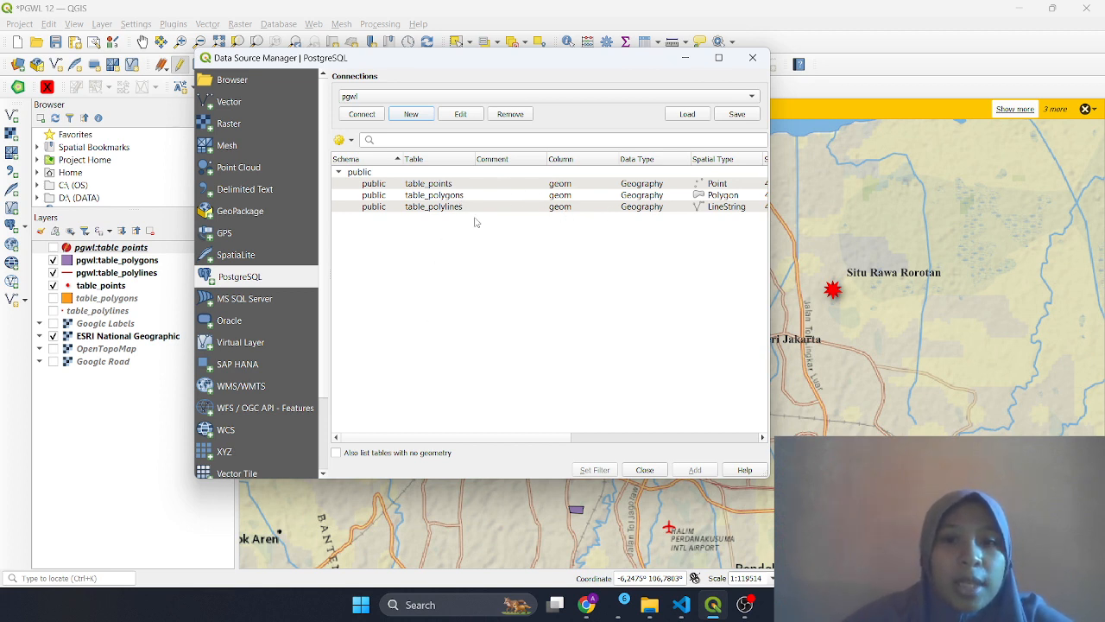
click(753, 57)
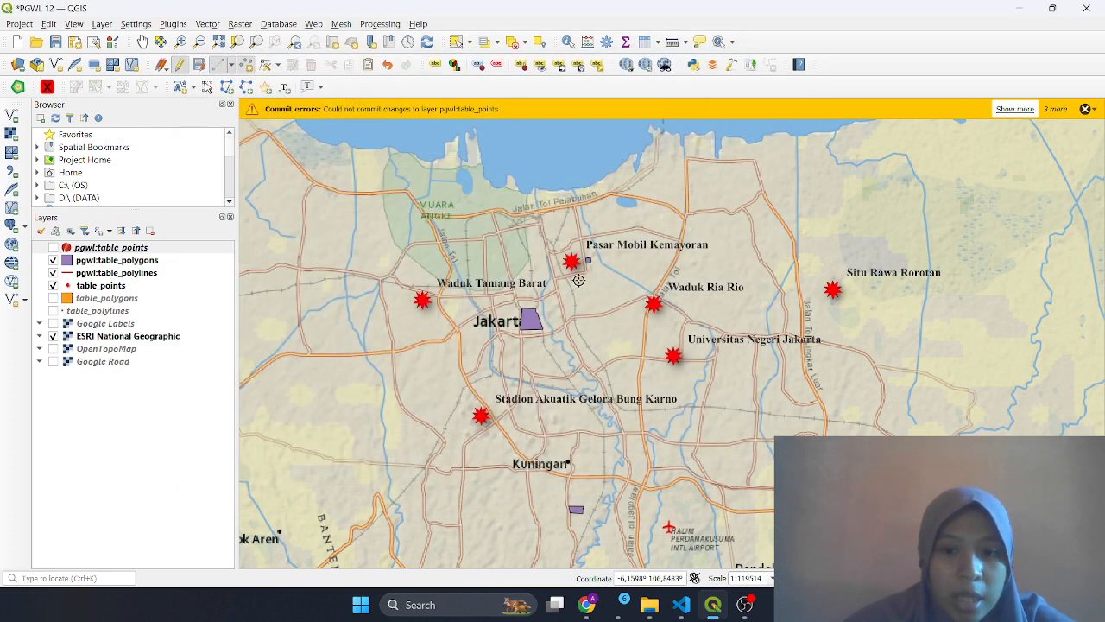
Cancel the new point's attribute form and switch to the Select Features tool
click(579, 279)
click(682, 334)
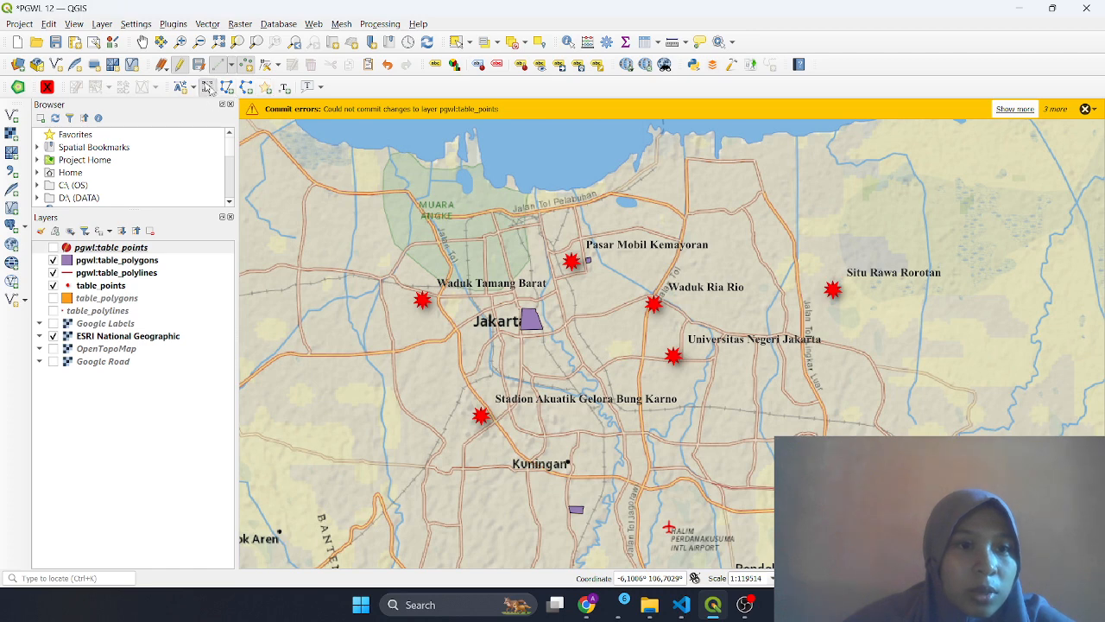
click(207, 87)
click(205, 393)
Pan the Jakarta map, glance at the Peta Kita web map, then pan back over the points
drag(601, 378, 527, 329)
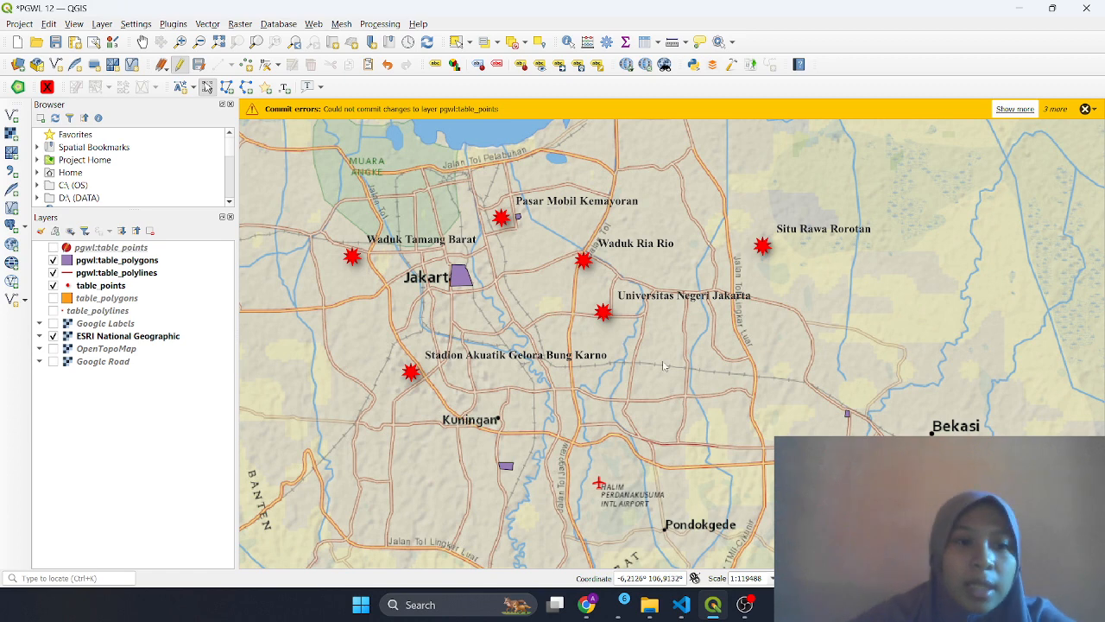
drag(545, 416, 582, 339)
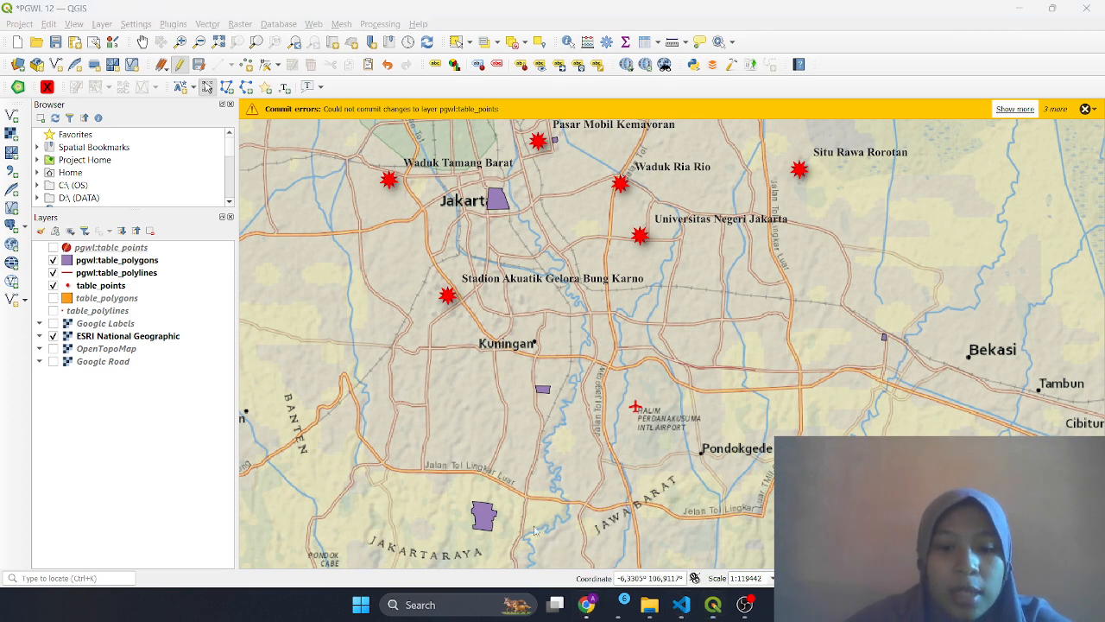
click(586, 604)
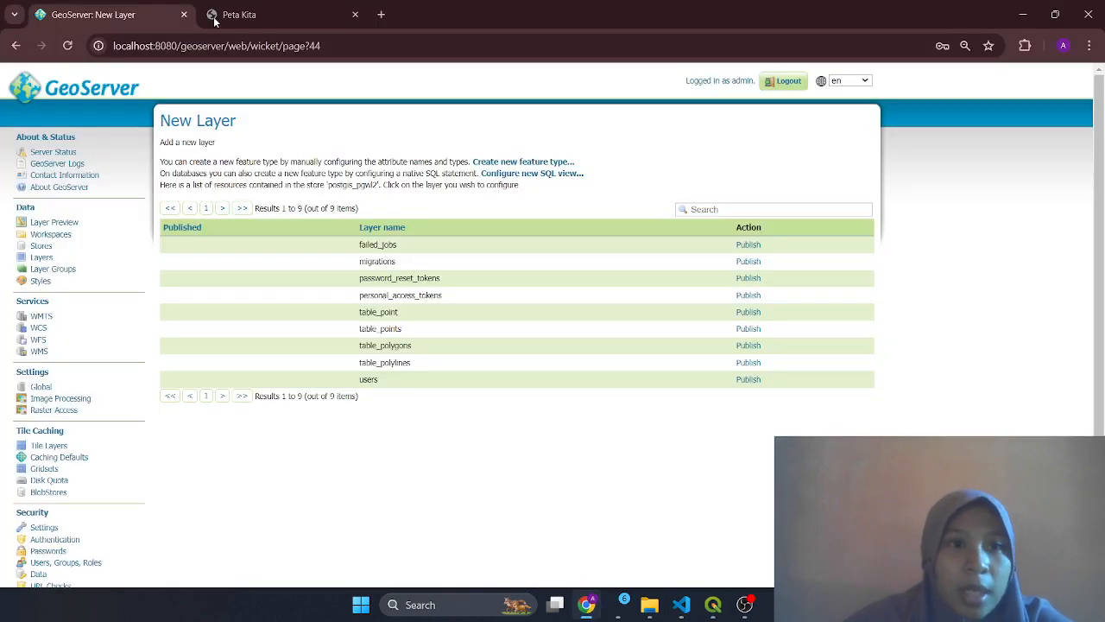
click(239, 15)
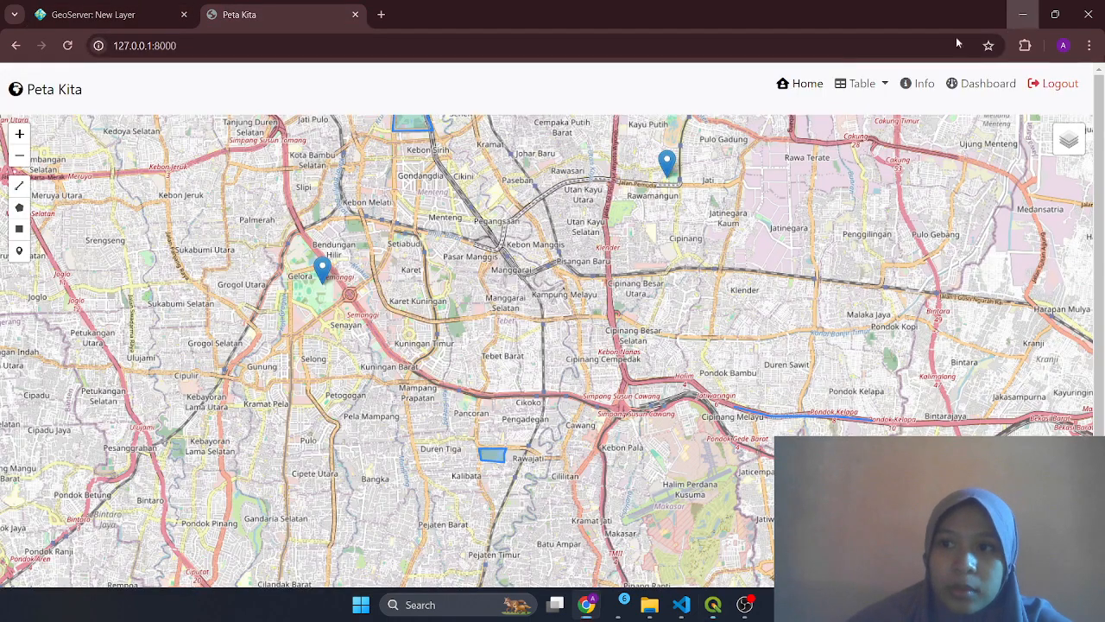
click(1022, 15)
drag(537, 365, 482, 511)
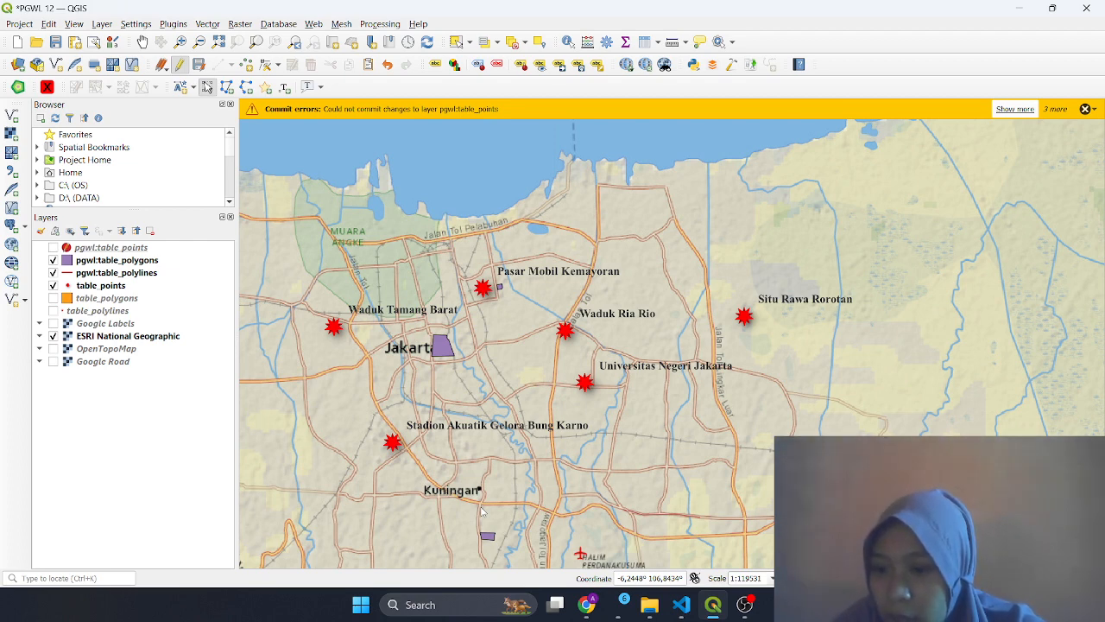
Start a new WFS connection named pgwl in QGIS, leaving its URL empty
click(13, 282)
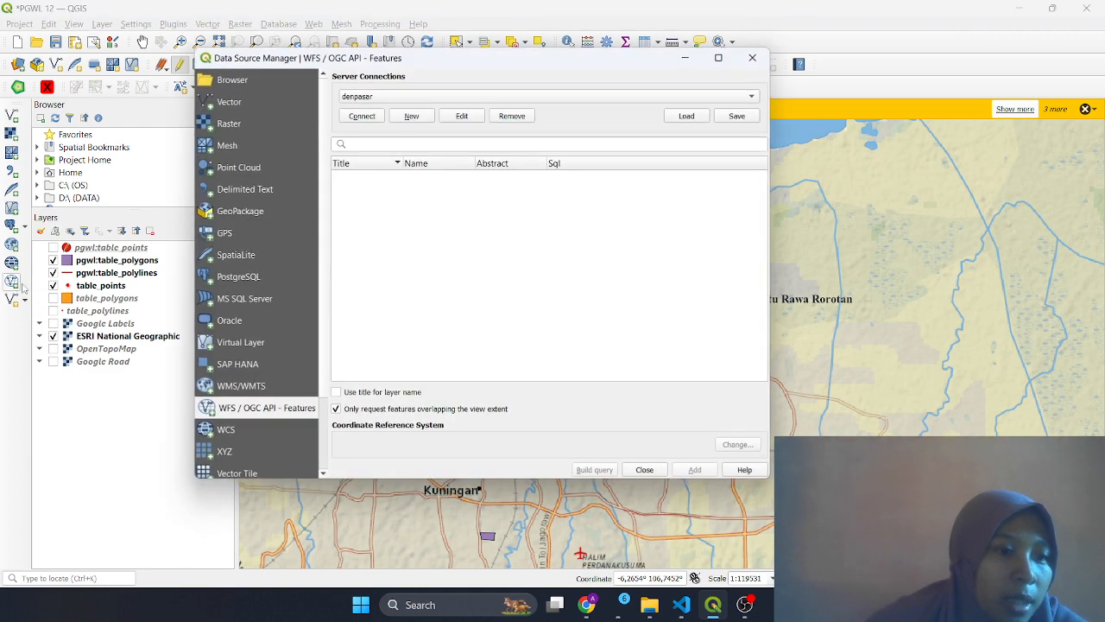
click(412, 116)
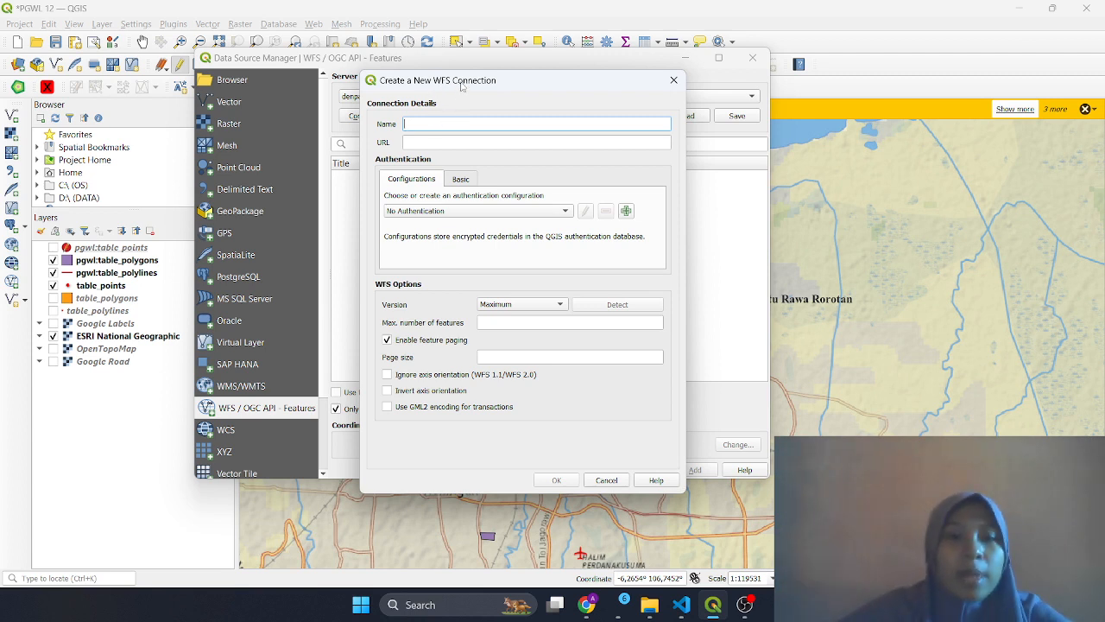
text(pgwl)
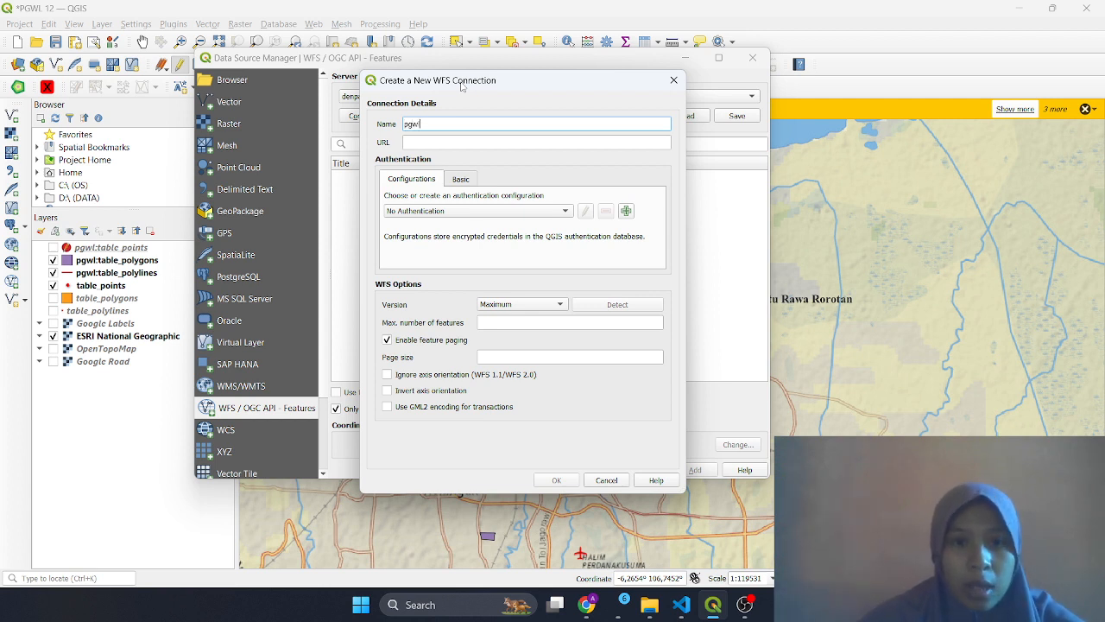
click(480, 143)
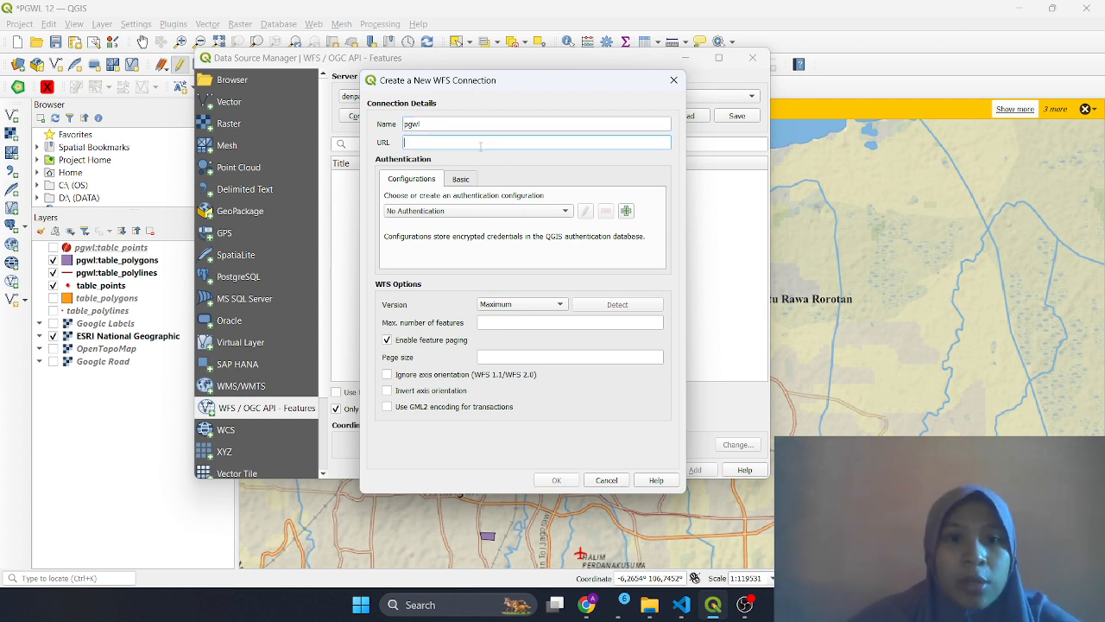
click(586, 604)
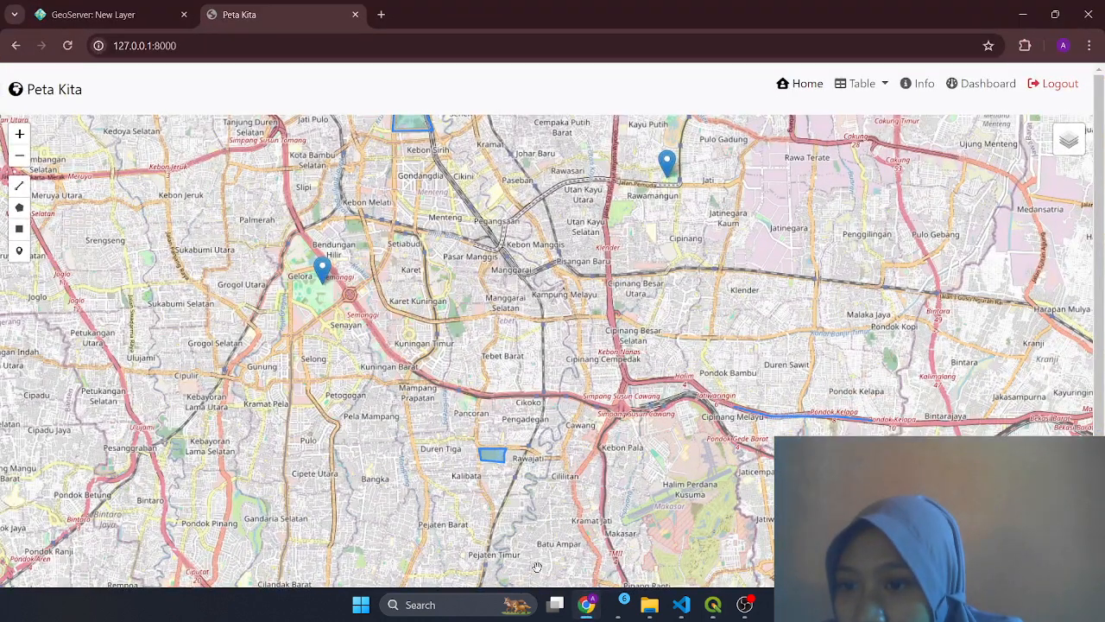
Go to page 2 of GeoServer's Layer Preview list
click(93, 15)
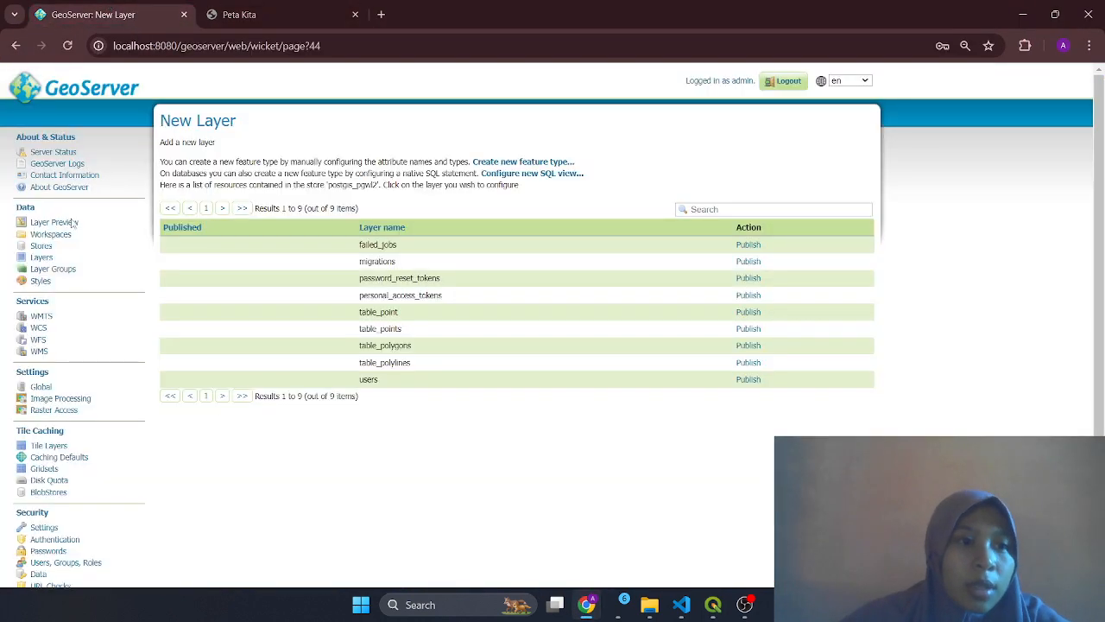
scroll(513, 359, down, 3)
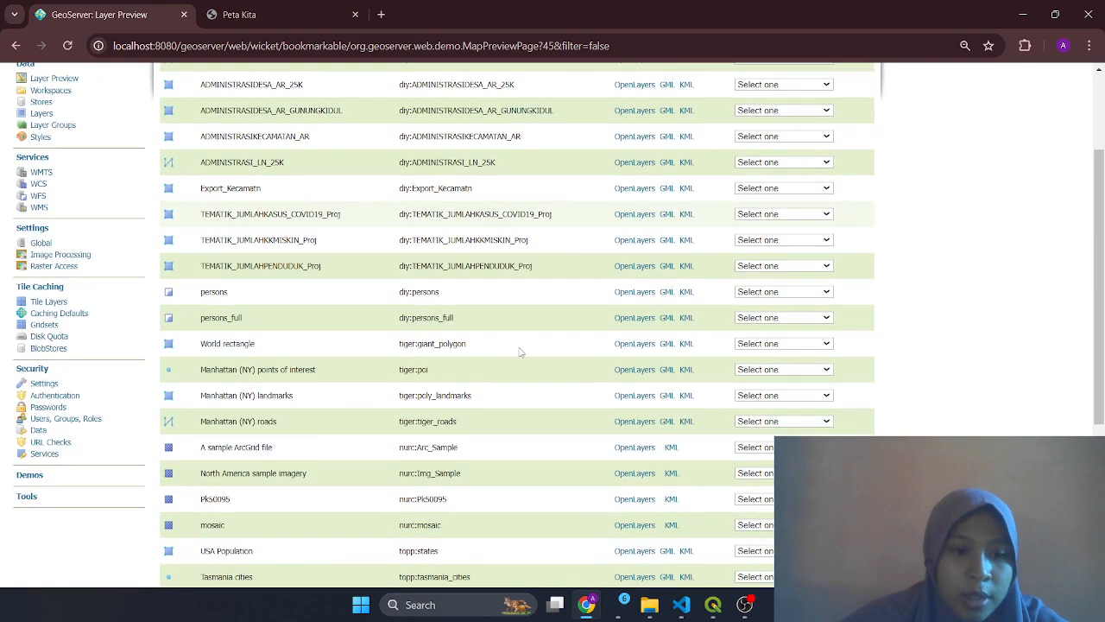
scroll(513, 359, down, 3)
scroll(319, 423, up, 3)
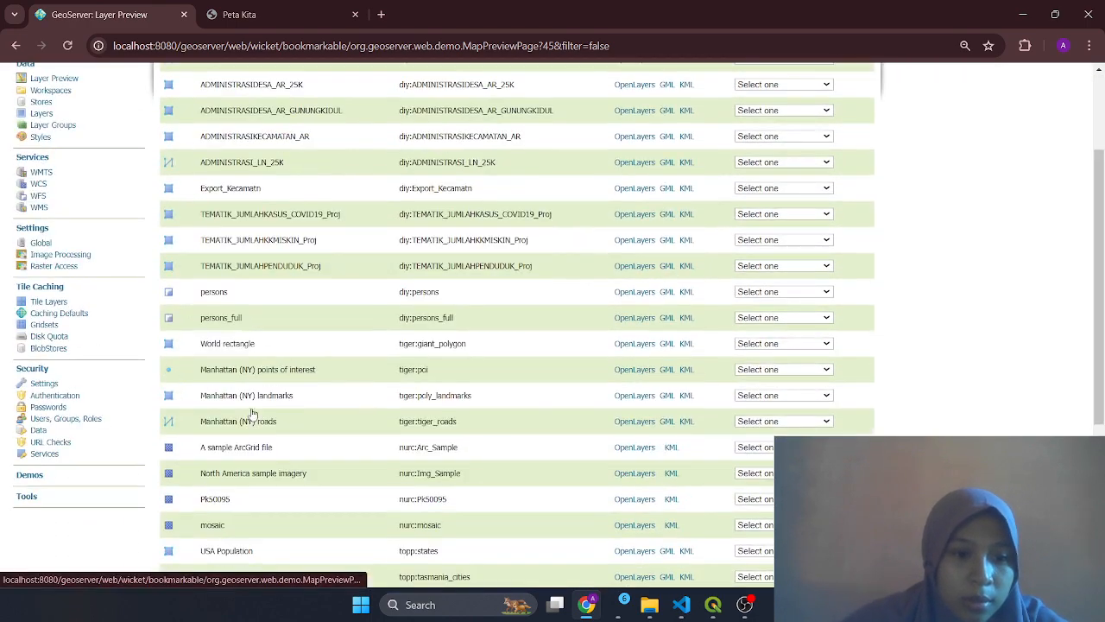
scroll(319, 424, down, 5)
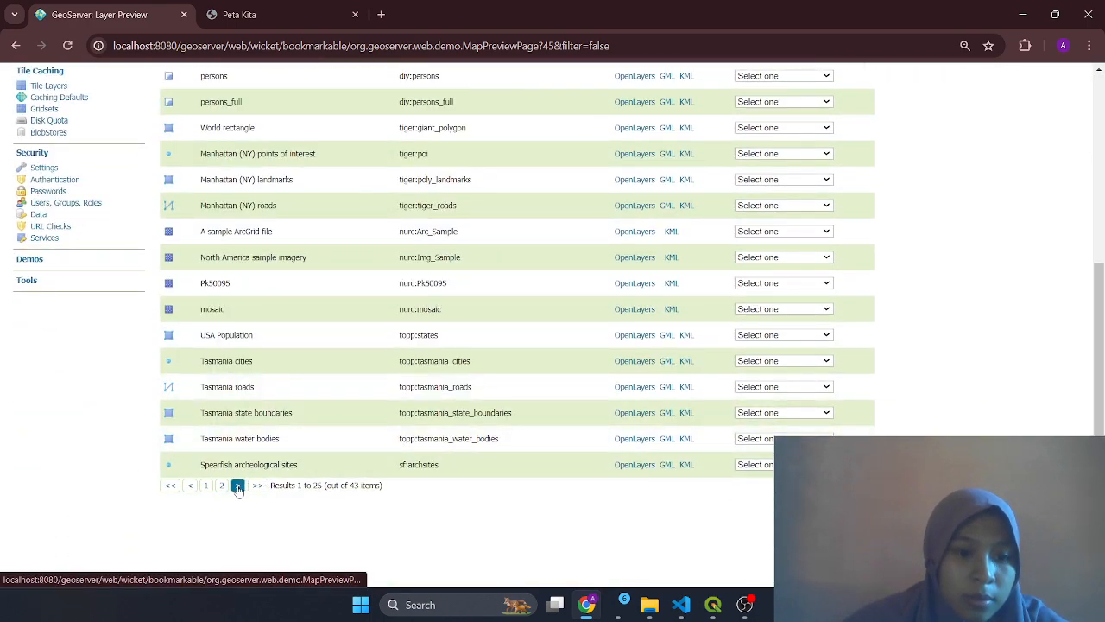
click(239, 488)
scroll(311, 451, up, 3)
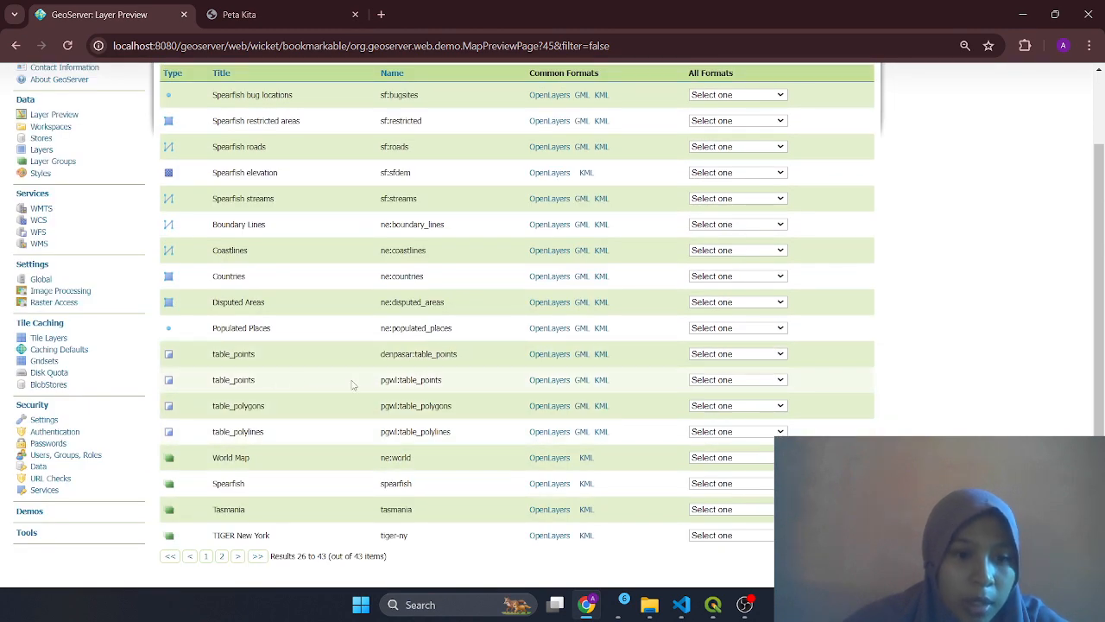
Open pgwl:table_points as GeoJSON and copy its WFS URL up to version=1.0.0
click(781, 380)
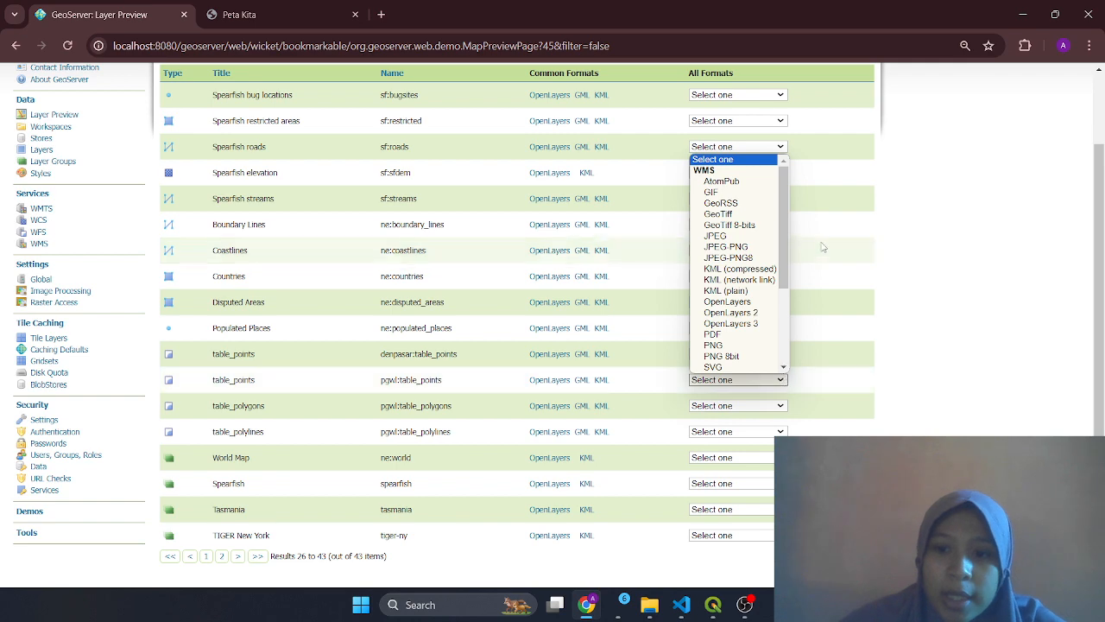
drag(787, 261, 788, 335)
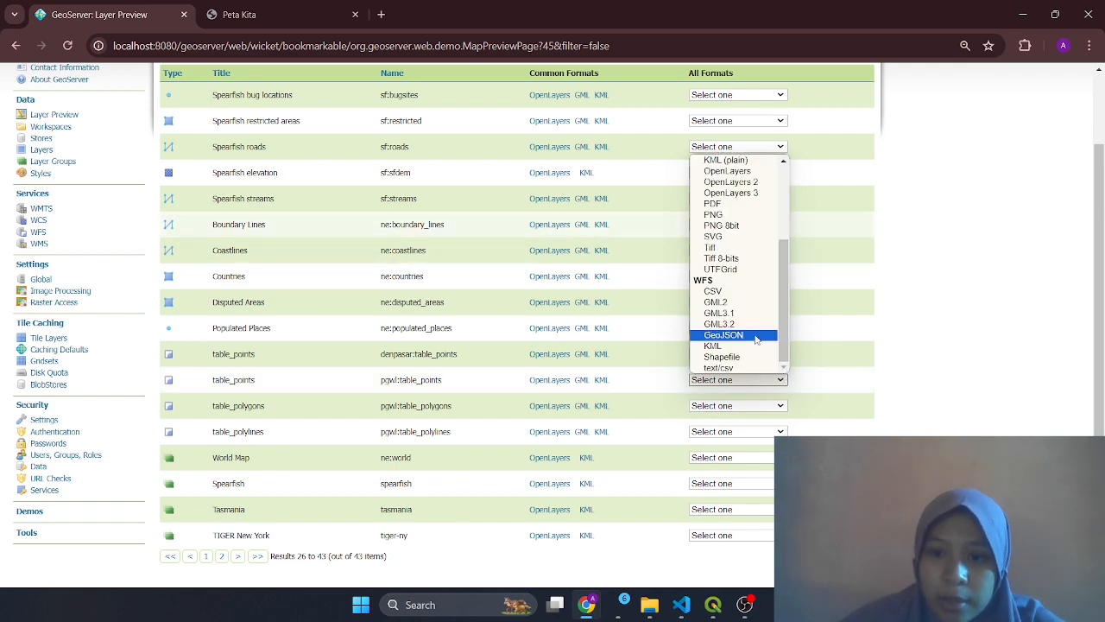
click(754, 335)
scroll(266, 186, up, 5)
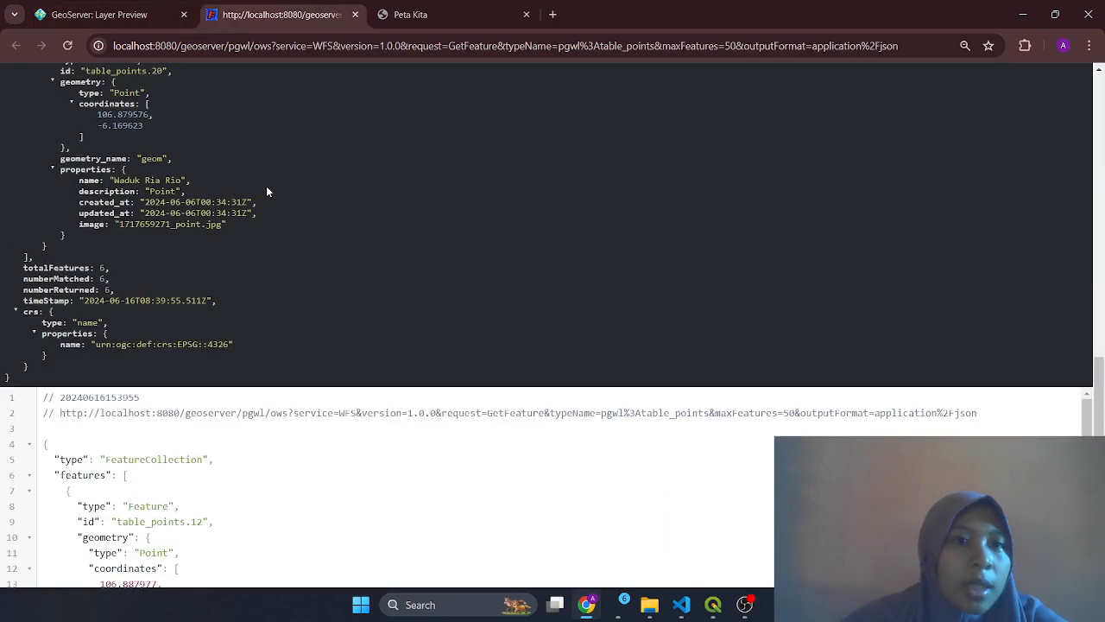
drag(114, 50, 388, 51)
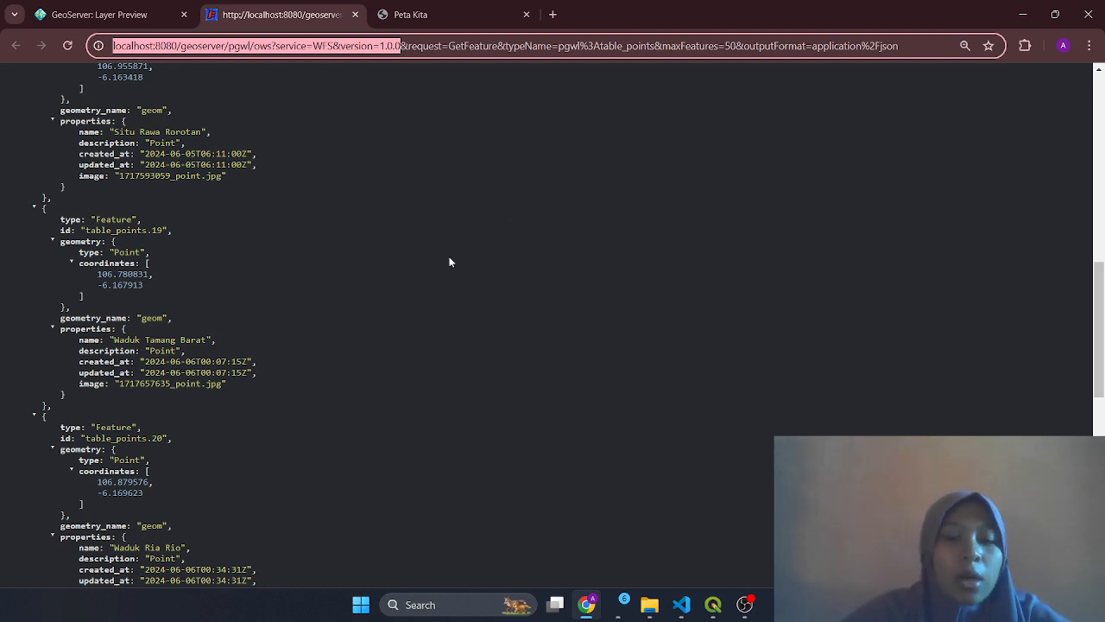
Paste the WFS address into the new connection form, then discard it
click(713, 605)
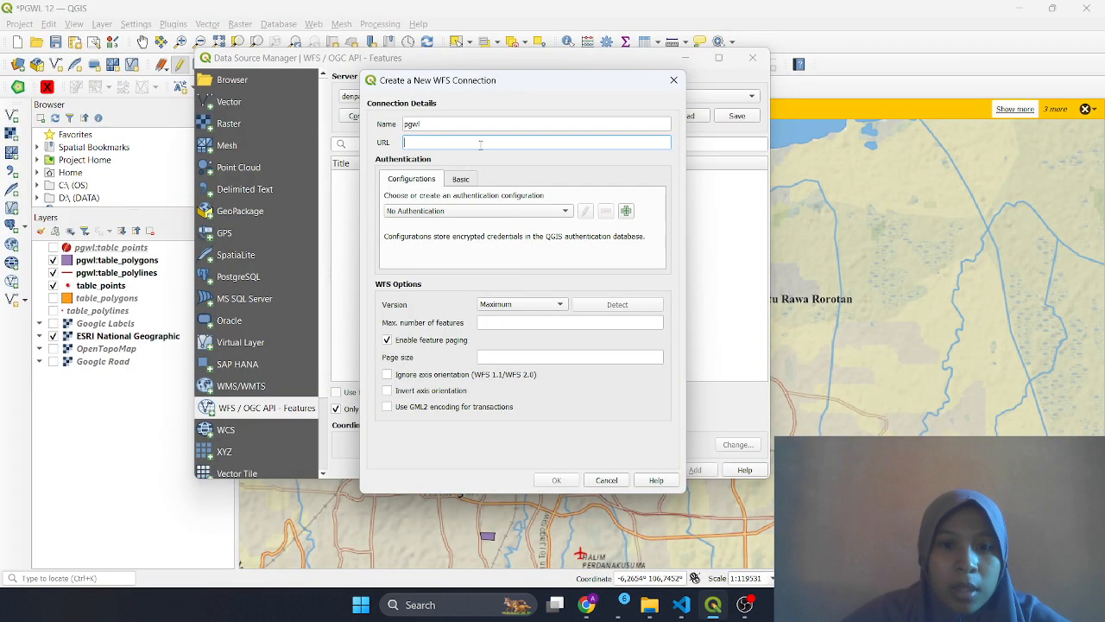
text(http://localhost:8080/geoserver/pgwl/ows?service=WFS&version=1.0.0)
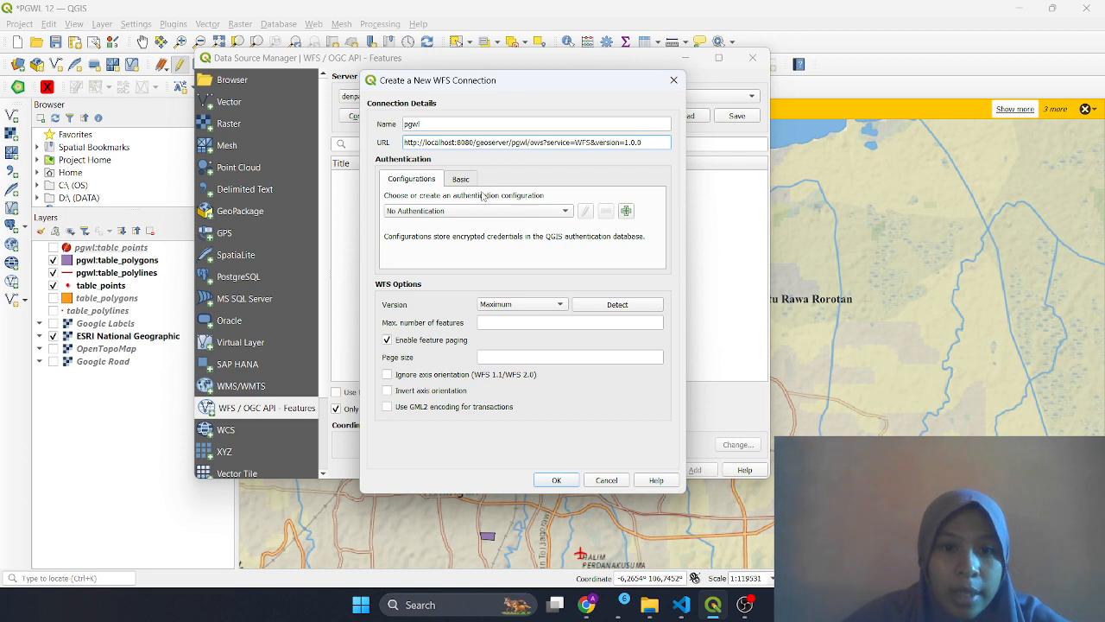
click(462, 179)
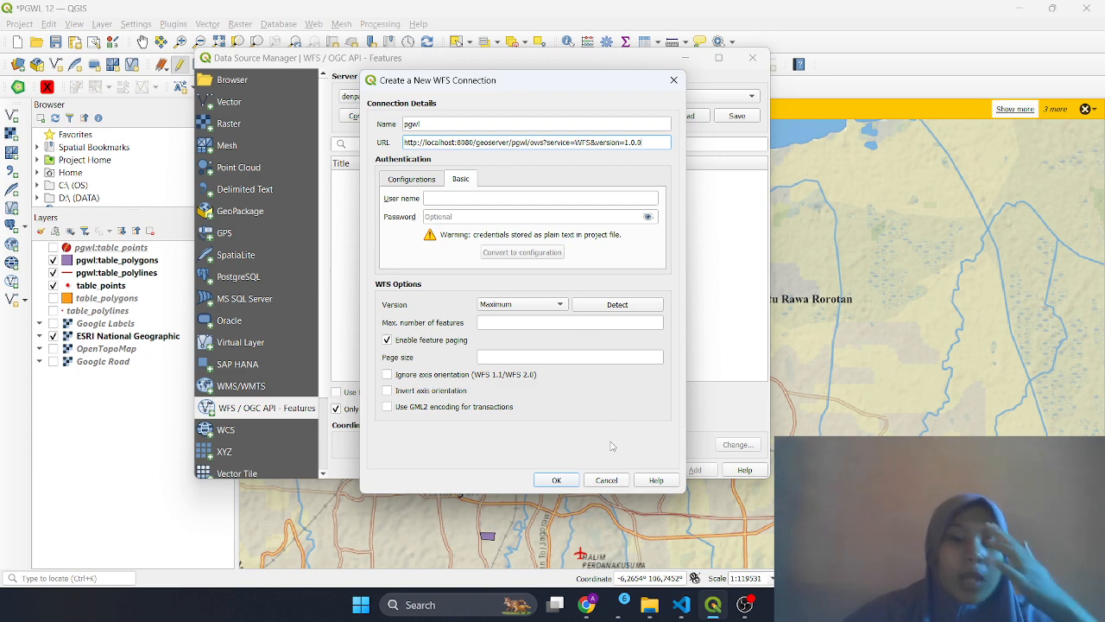
click(613, 481)
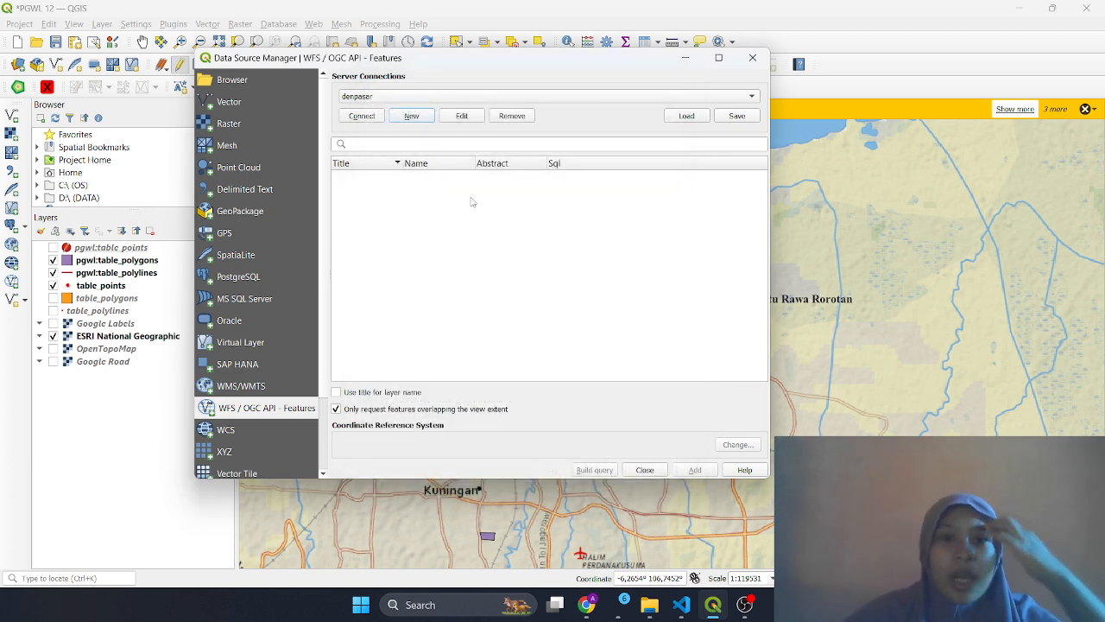
Connect to the saved pgwl WFS server to list its three layers, then close the manager
click(535, 97)
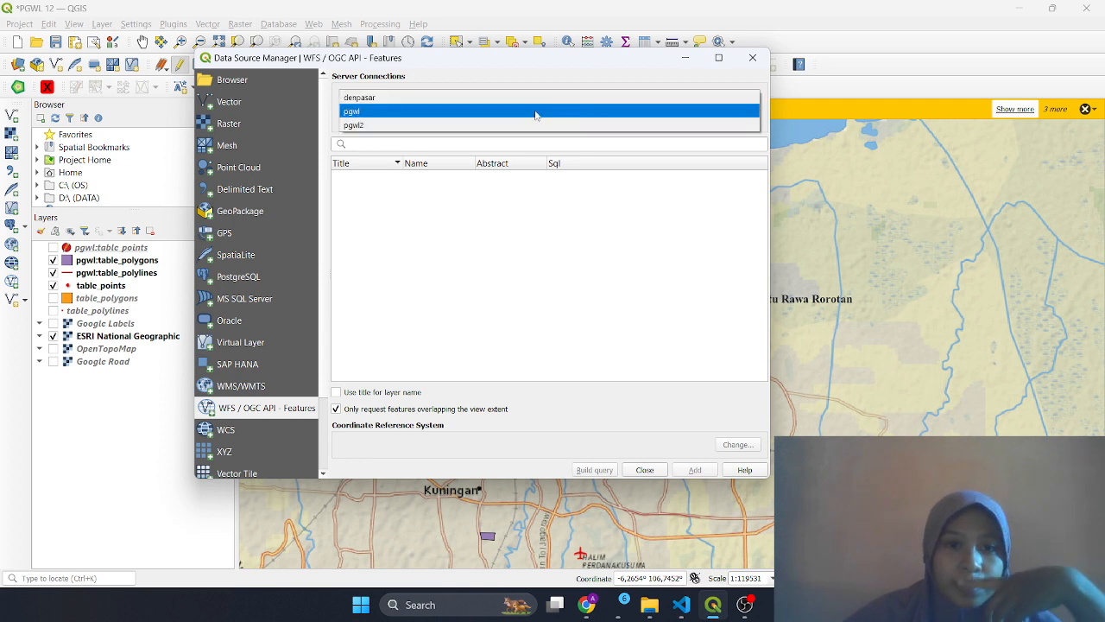
click(467, 114)
click(365, 116)
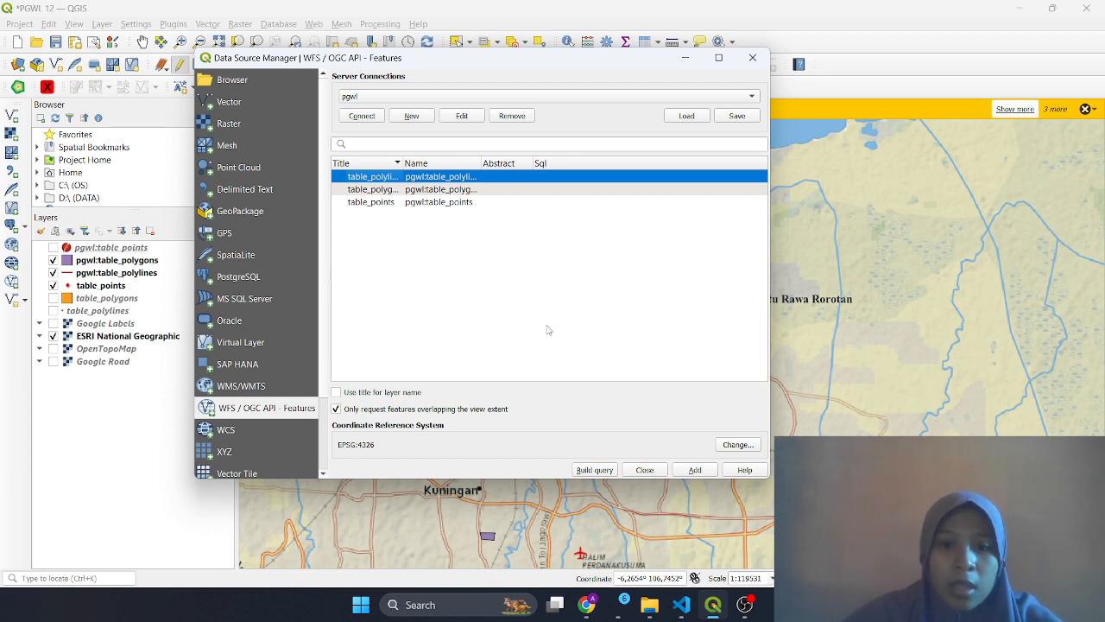
click(644, 469)
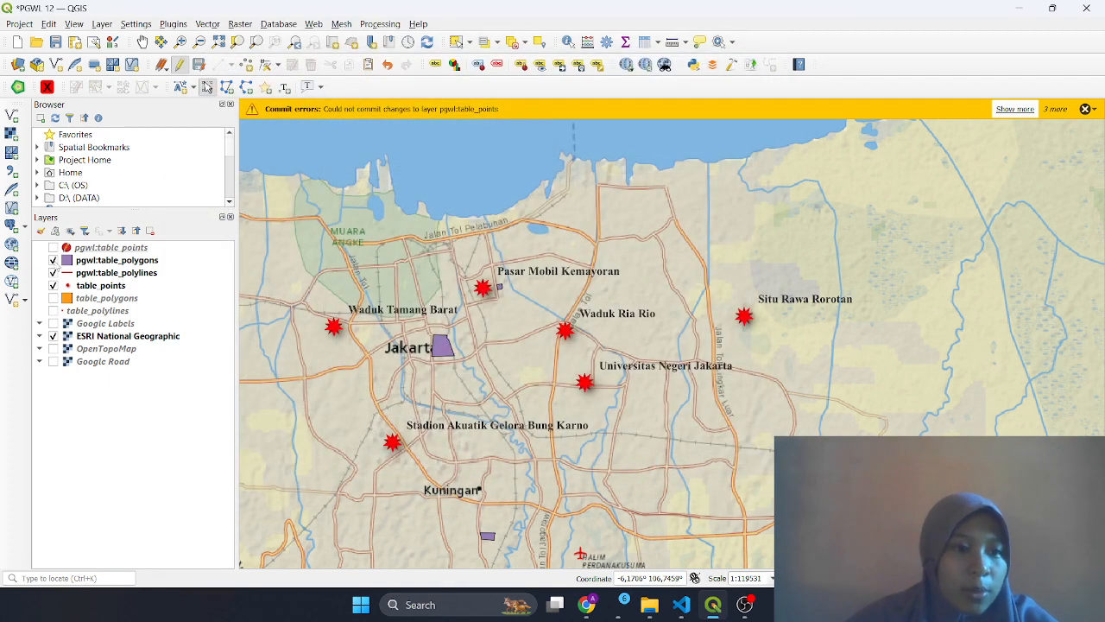
Hide local table_points, show pgwl:table_points, table_polygons and table_polylines, and pan south
click(53, 260)
click(53, 272)
click(52, 285)
click(52, 247)
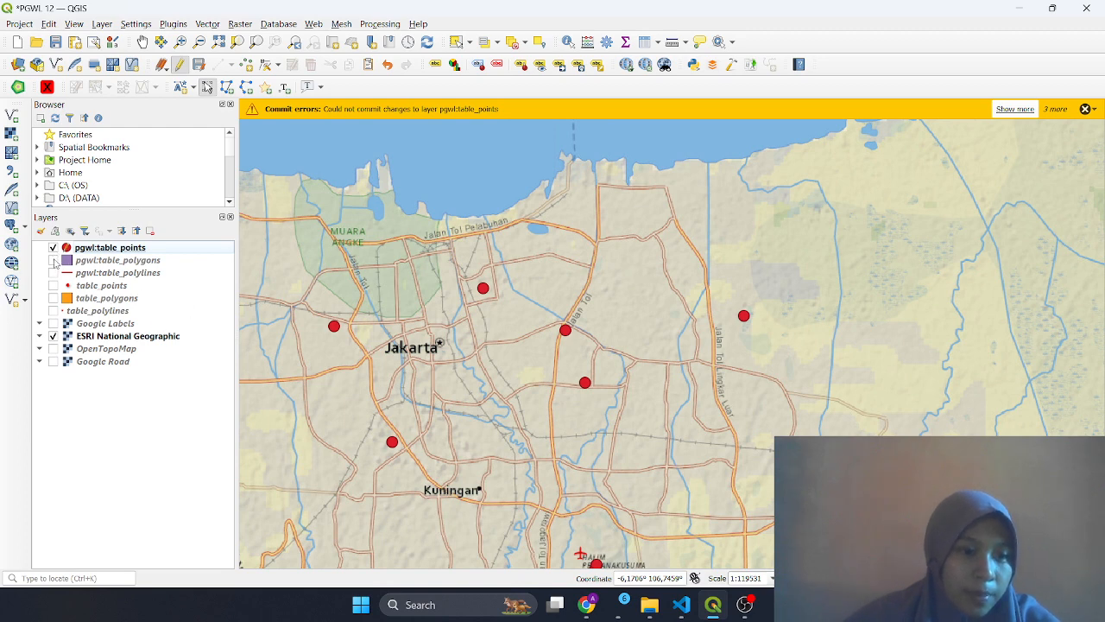
click(53, 259)
click(52, 272)
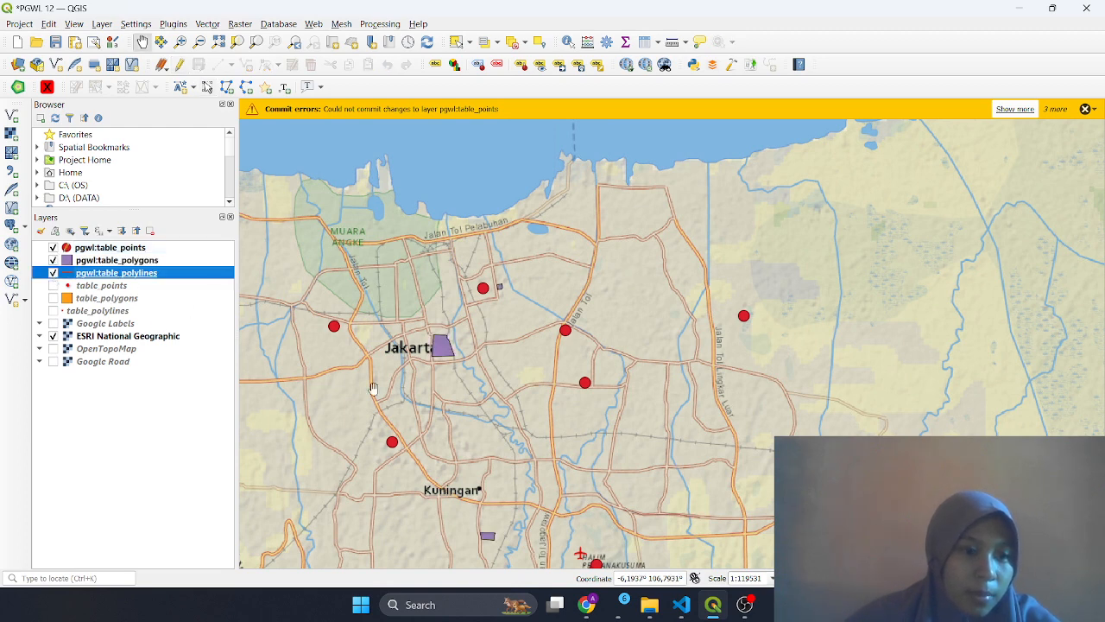
scroll(639, 459, up, 1)
scroll(639, 462, down, 3)
scroll(639, 462, up, 1)
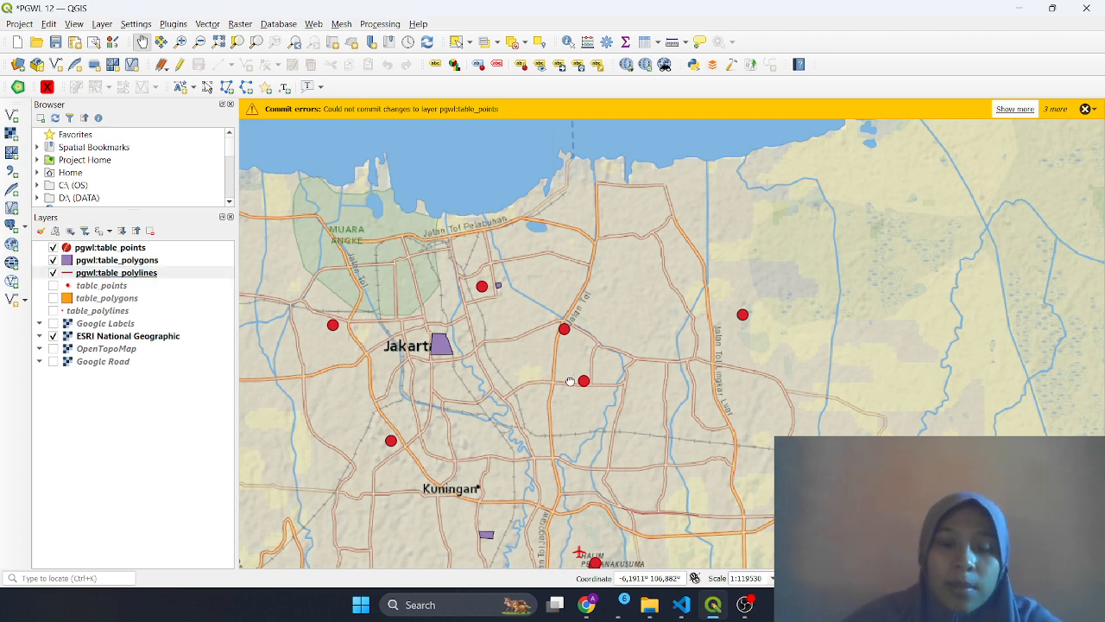
drag(570, 378, 584, 330)
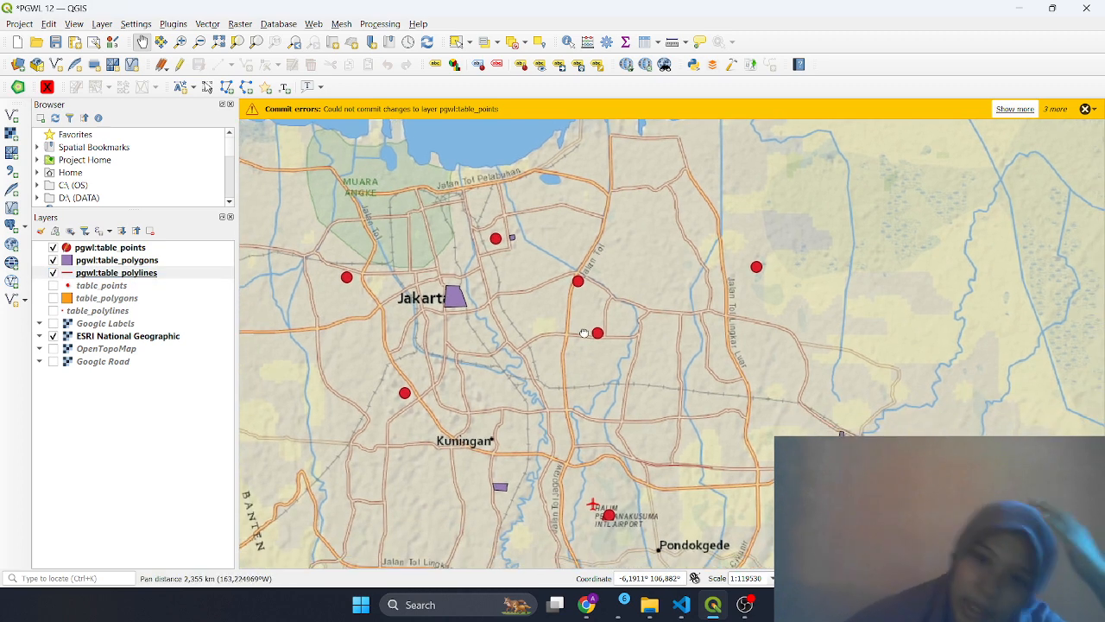
click(683, 605)
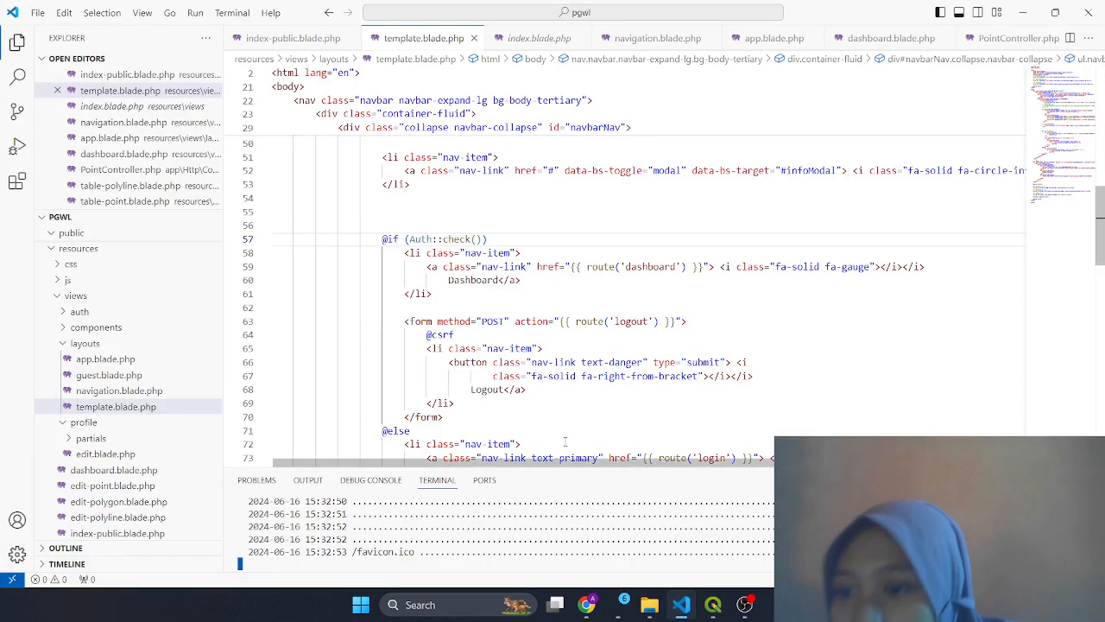
Open PointController.php and review its table() method that returns the table-point view
click(540, 414)
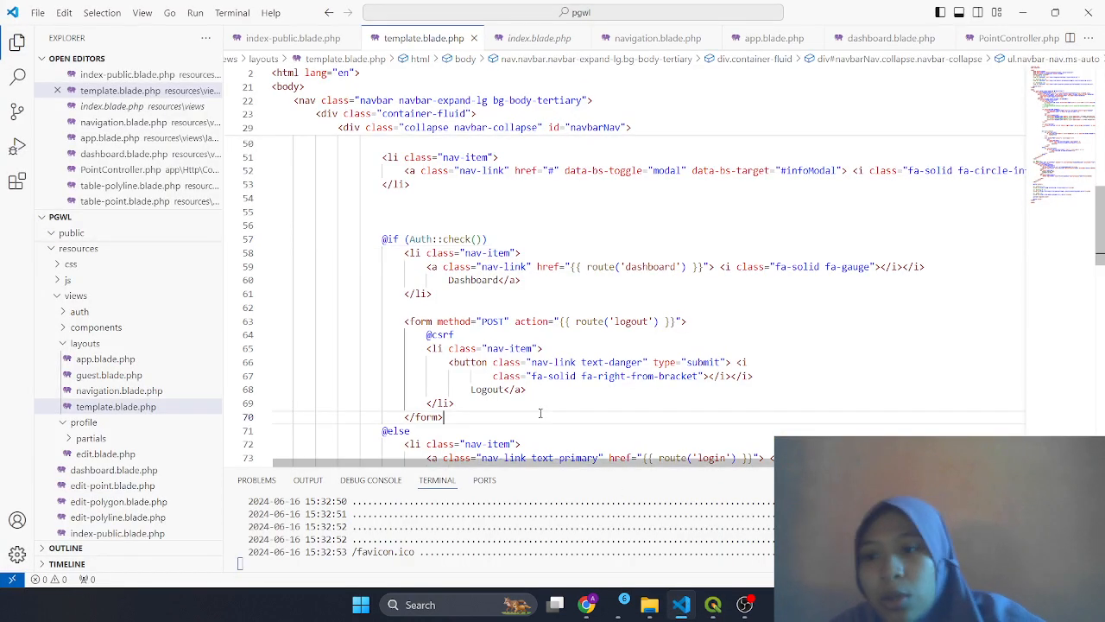
key(ctrl+p)
text(pointc)
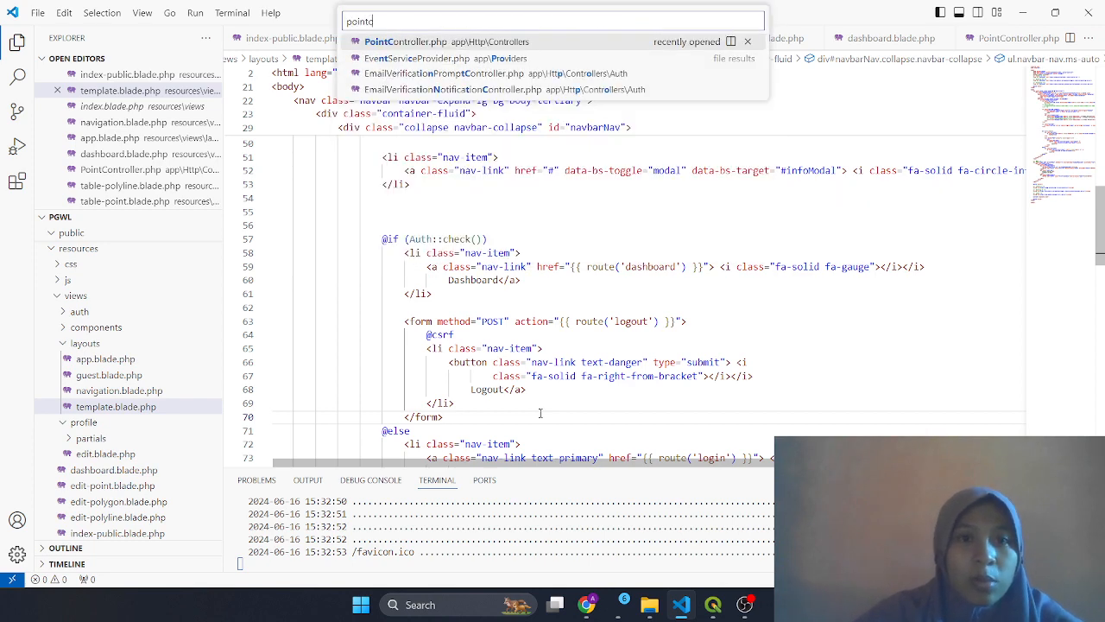
key(Return)
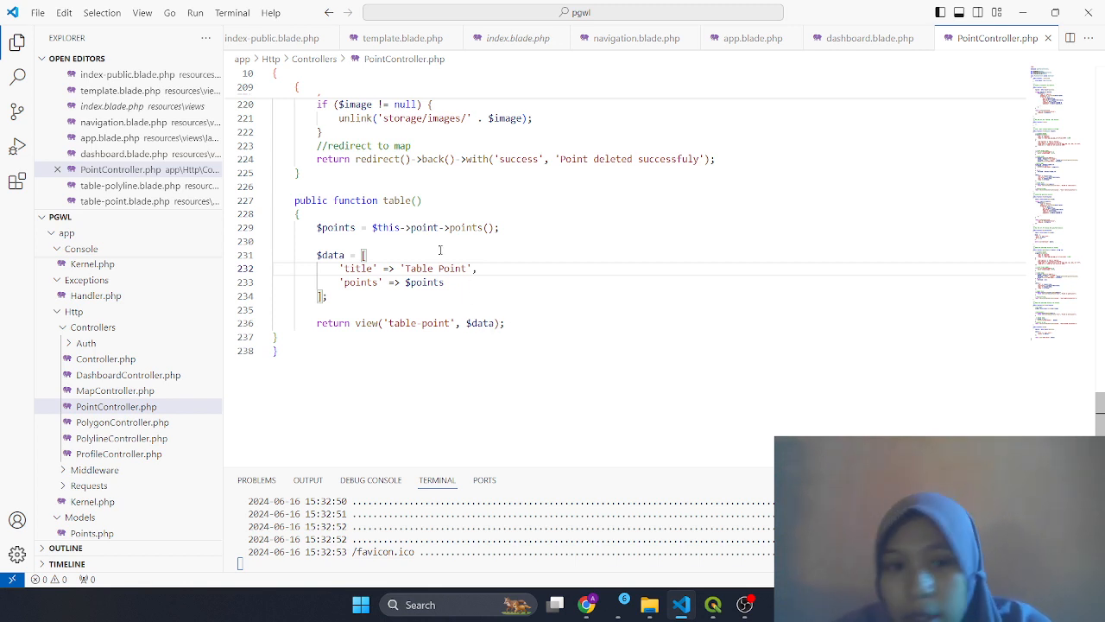
click(423, 227)
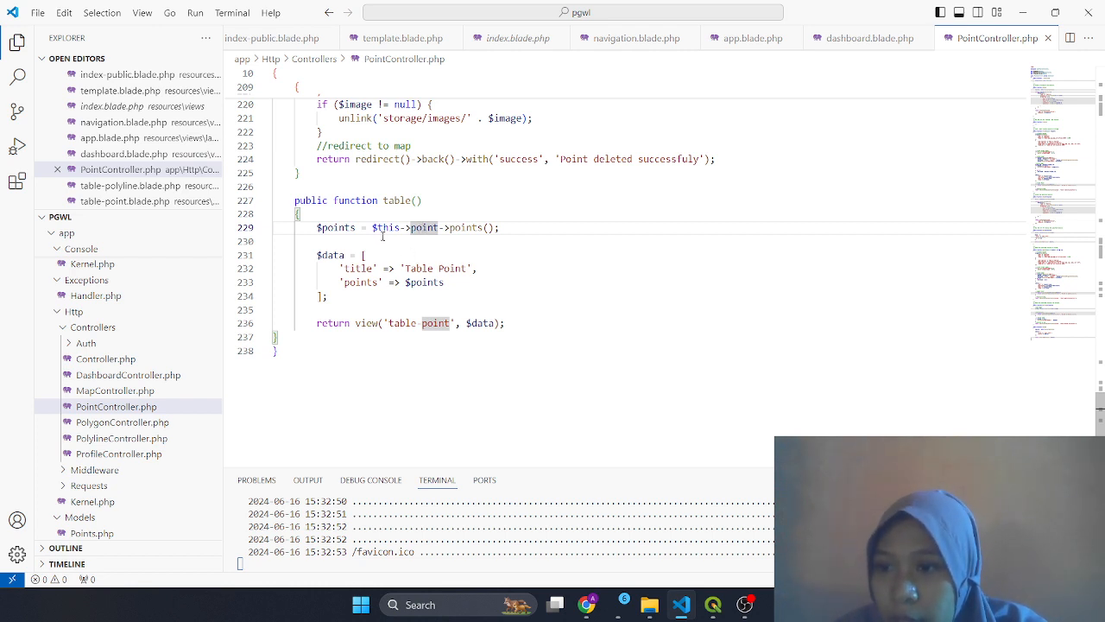
click(466, 227)
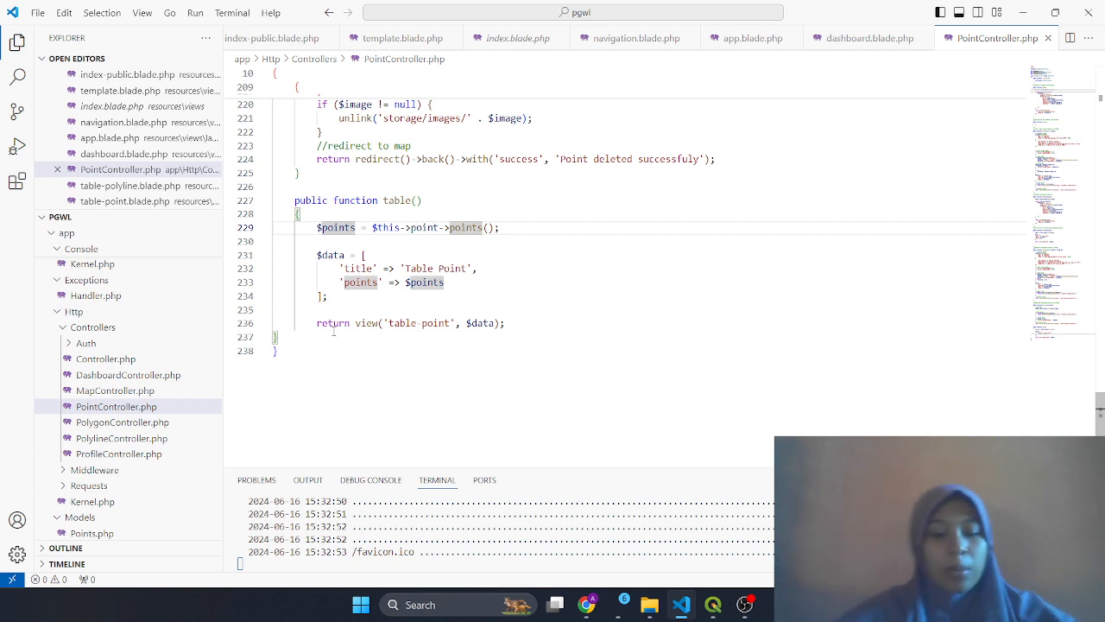
key(ctrl+p)
Open table-point.blade.php and review its points table markup
text(table)
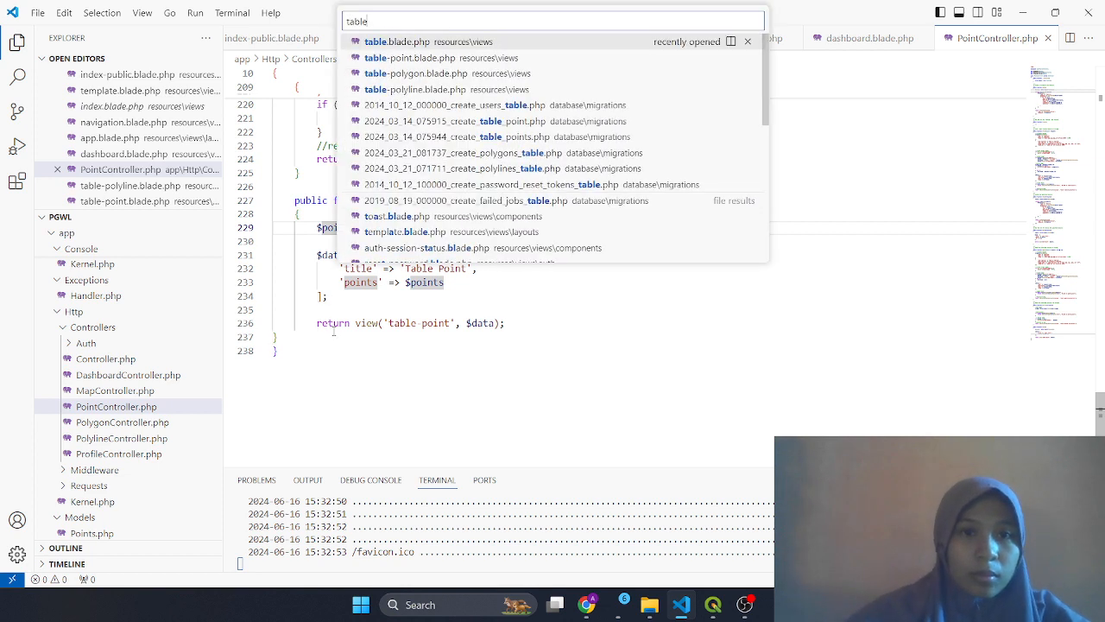
key(Down)
key(Down)
key(Up)
key(Return)
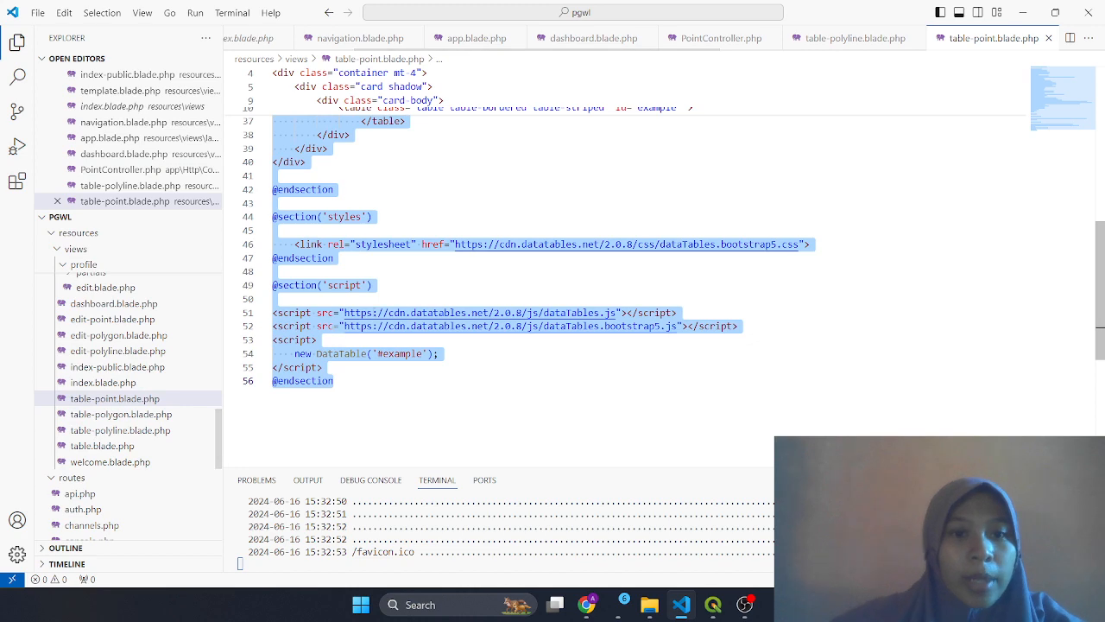
click(399, 275)
scroll(399, 275, up, 7)
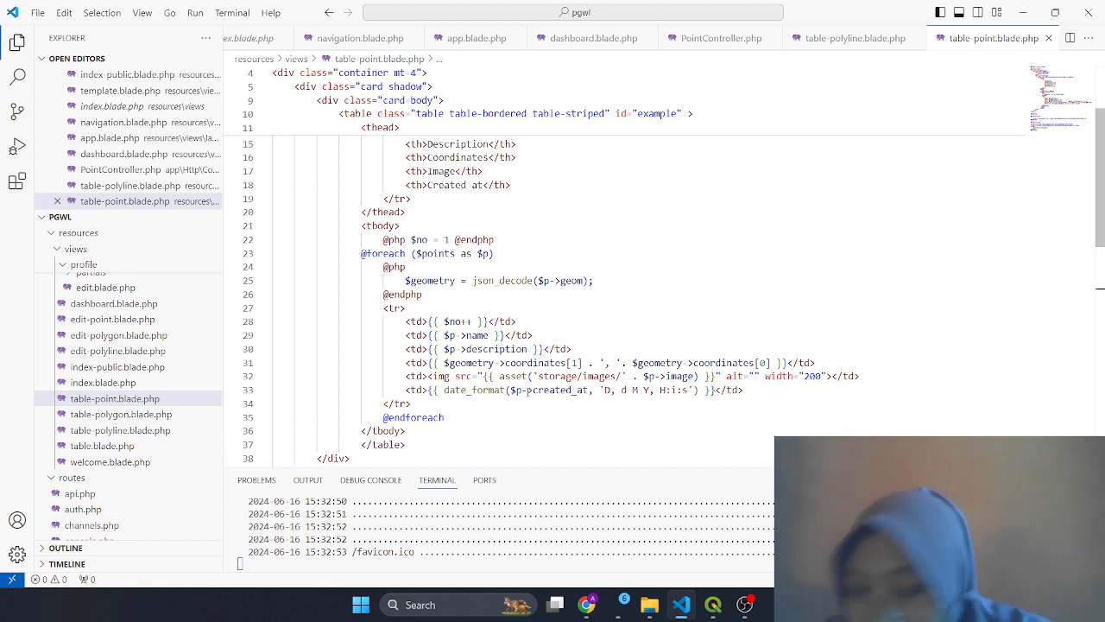
click(484, 364)
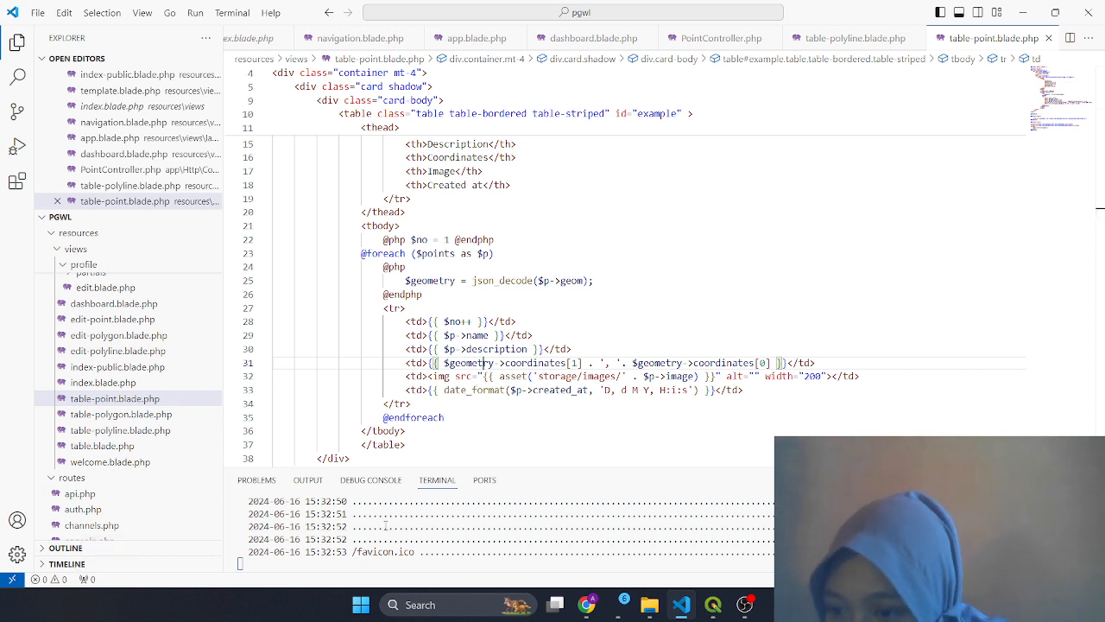
scroll(181, 473, up, 4)
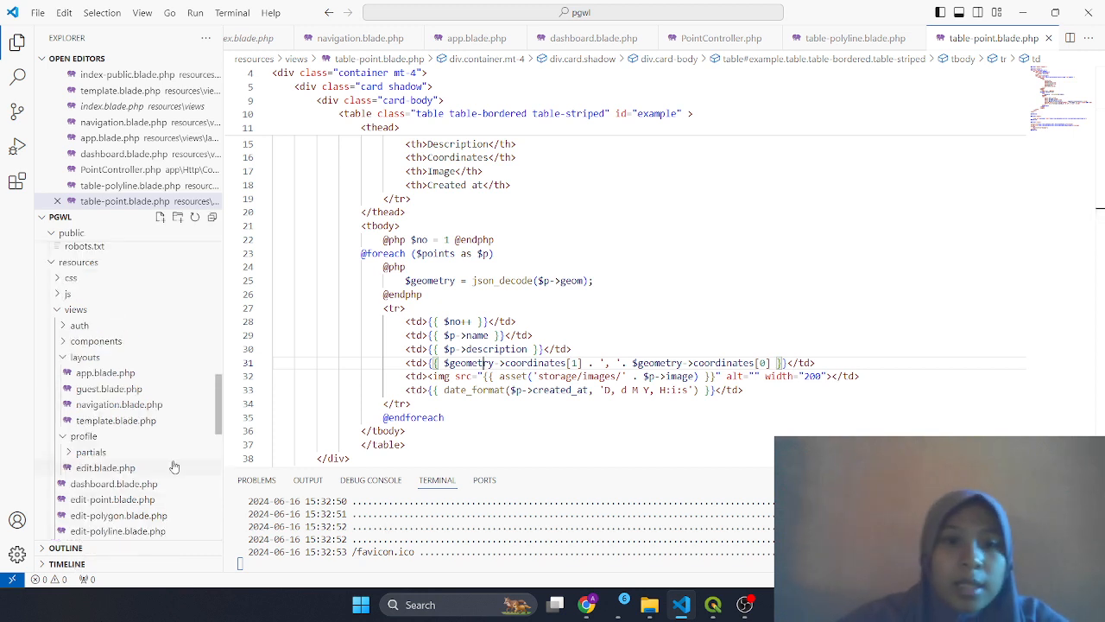
scroll(422, 322, up, 3)
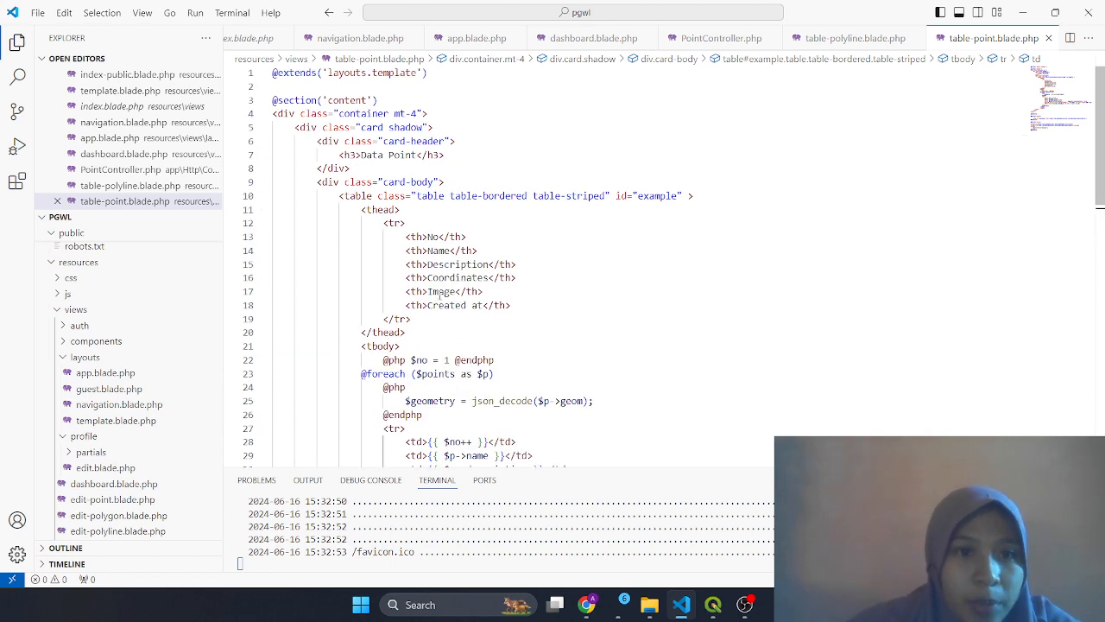
scroll(436, 321, down, 10)
scroll(452, 320, down, 1)
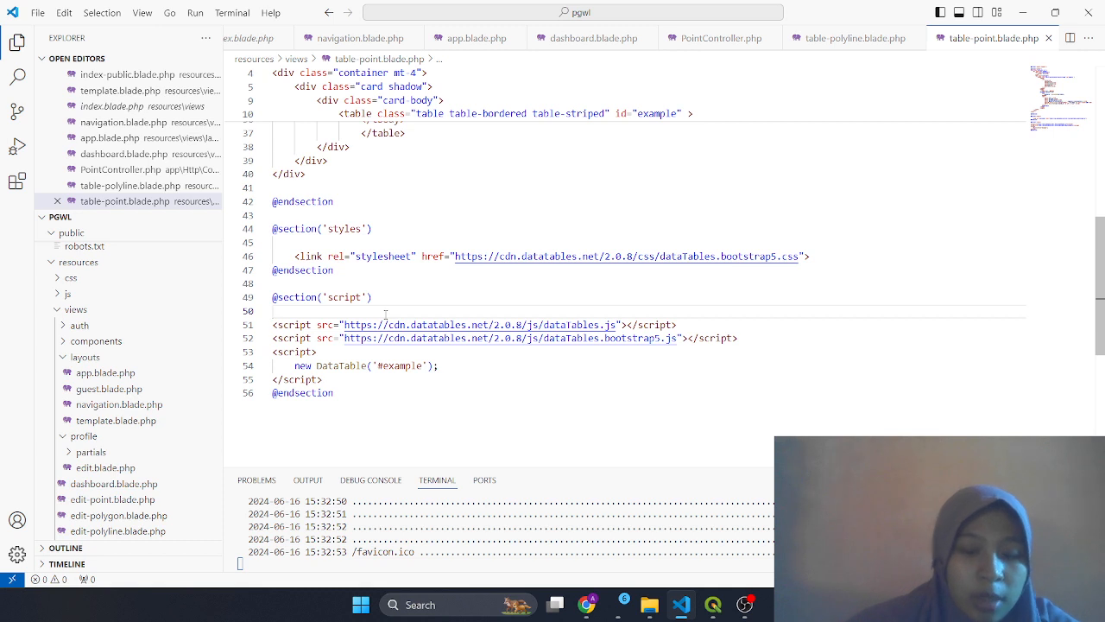
key(BackSpace)
key(ctrl+s)
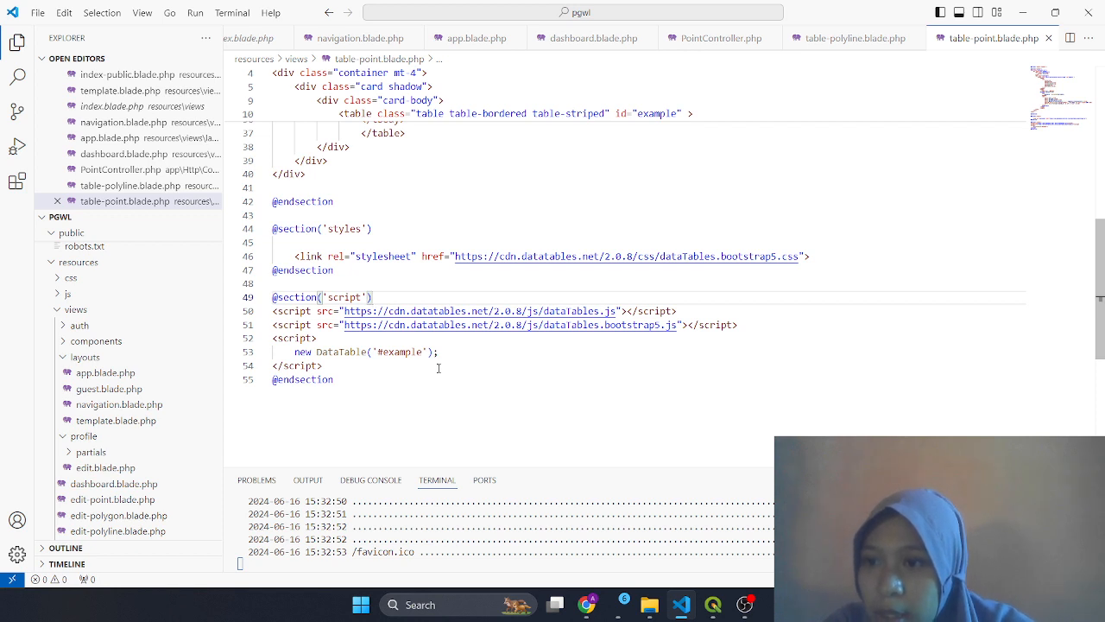
scroll(433, 283, up, 4)
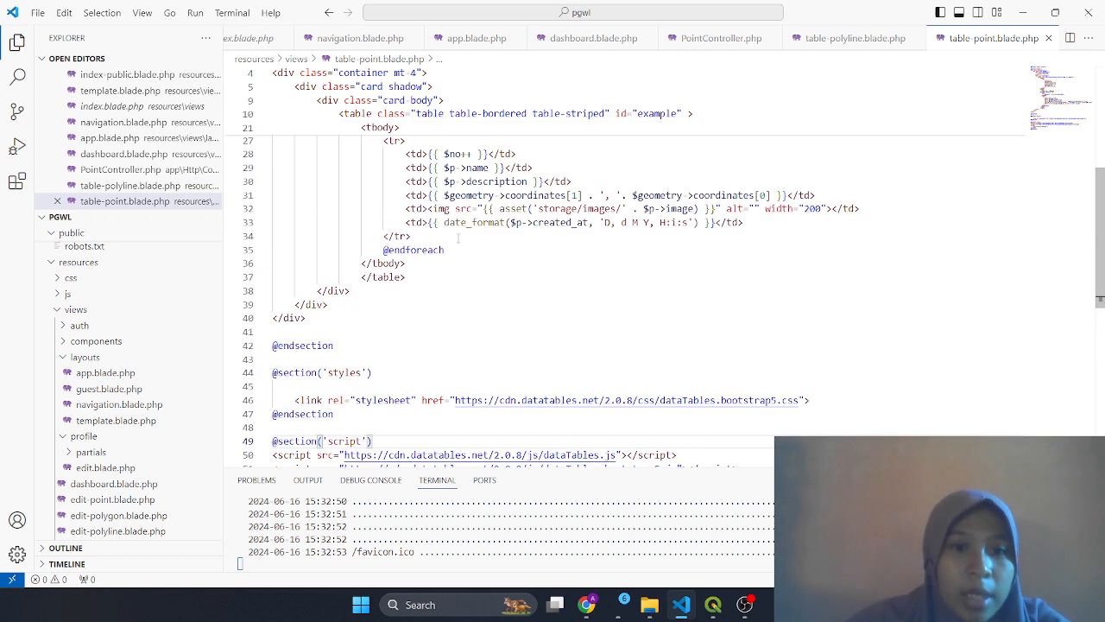
scroll(467, 250, up, 2)
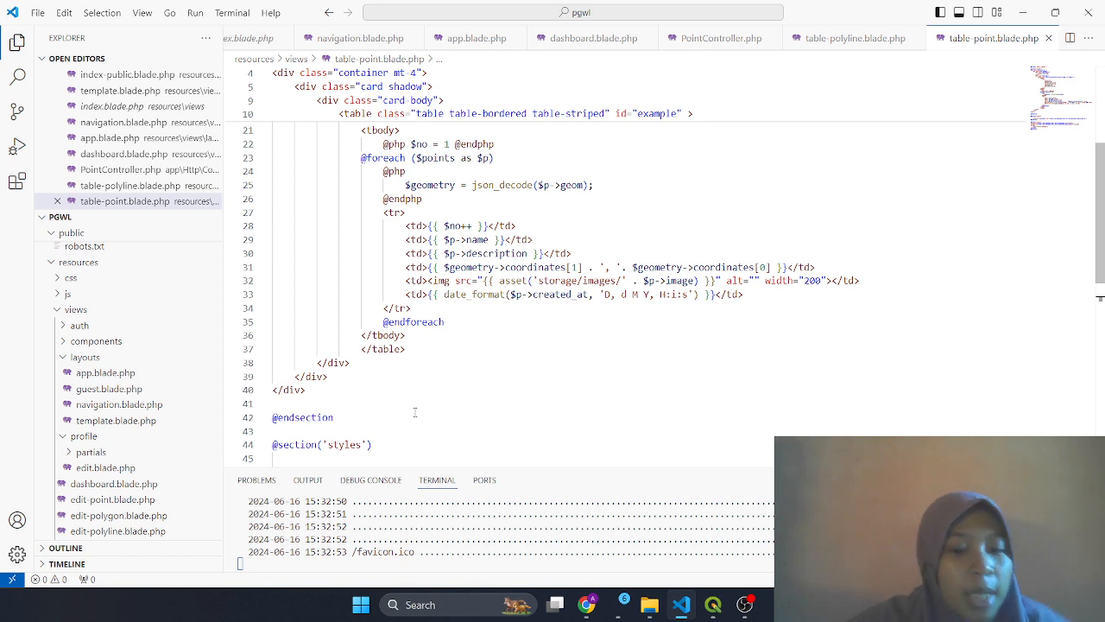
key(ctrl+p)
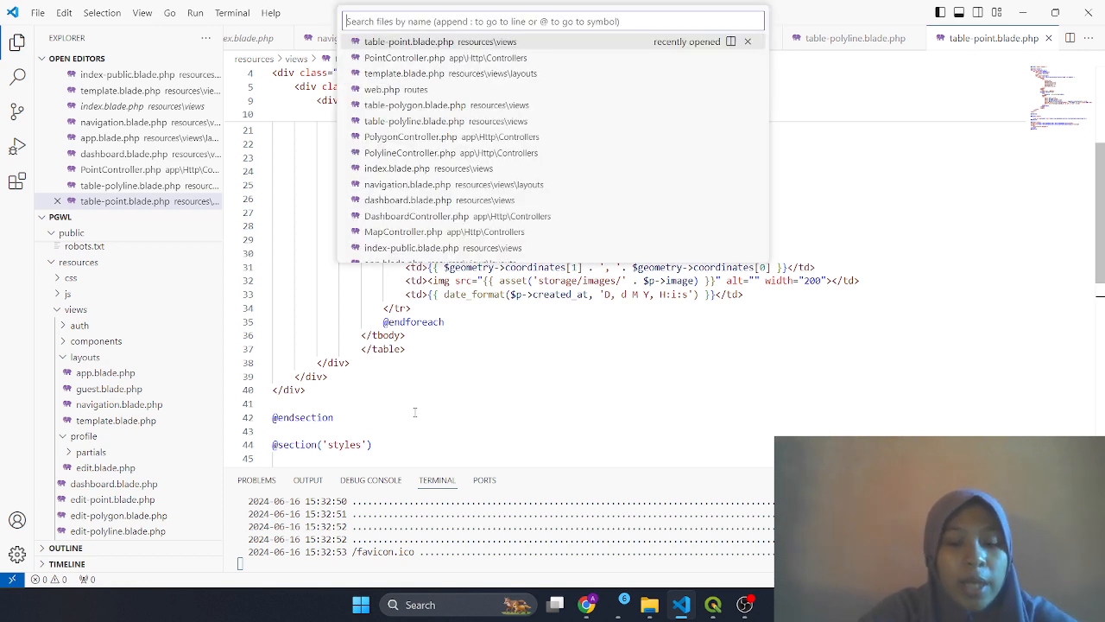
Open table-polyline.blade.php and review its Data Polyline table of name, description, image and date
text(tabel)
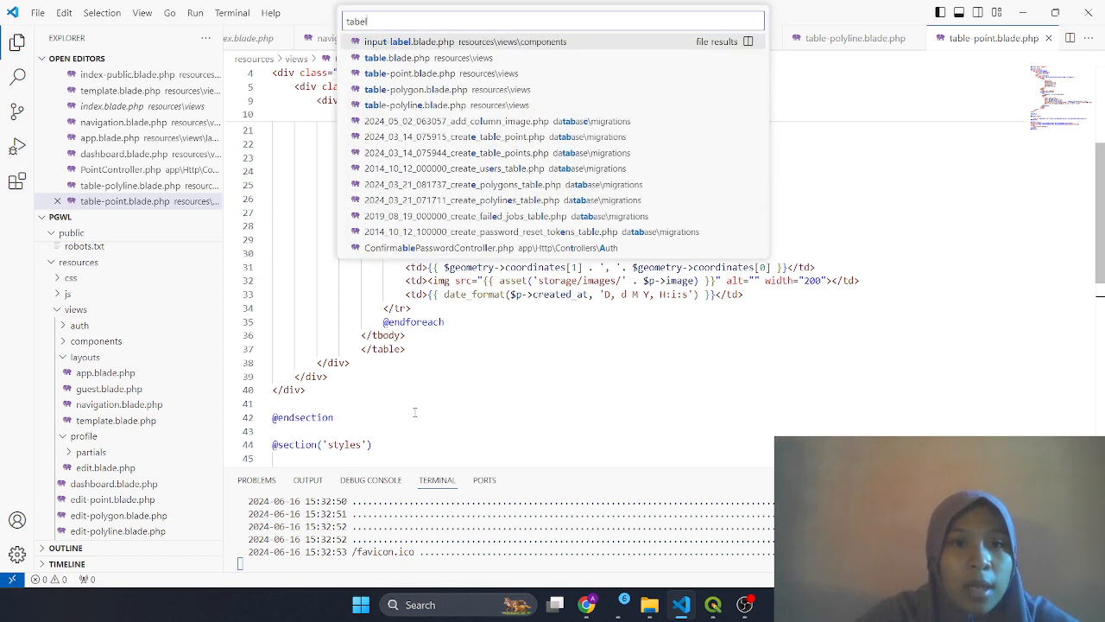
key(Down)
key(Down)
key(Down)
key(Down)
key(Return)
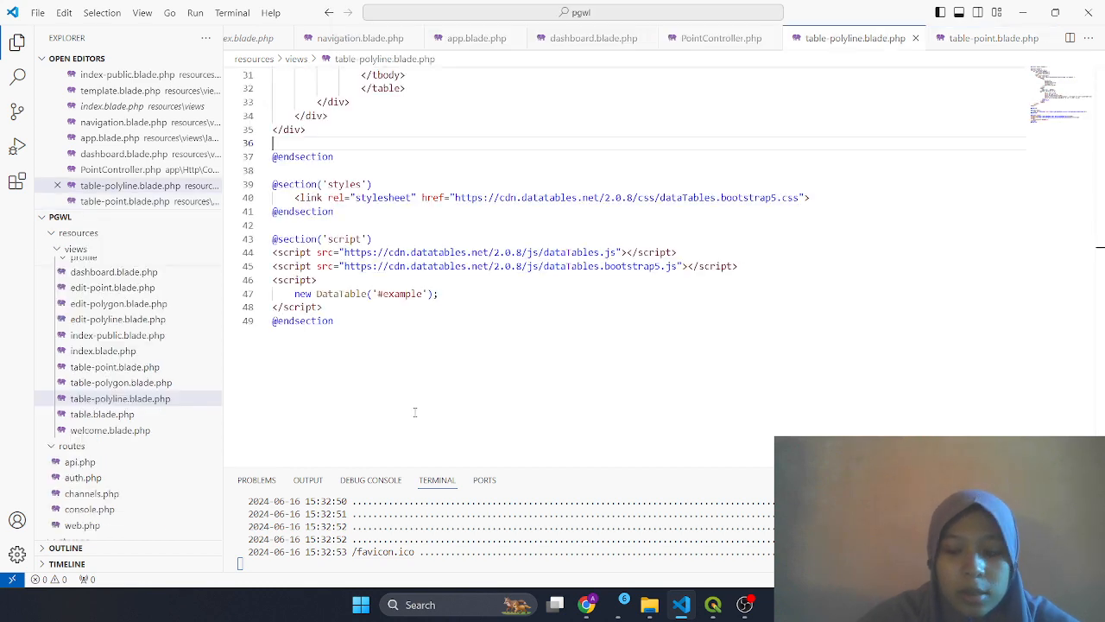
scroll(493, 330, up, 4)
scroll(496, 333, up, 1)
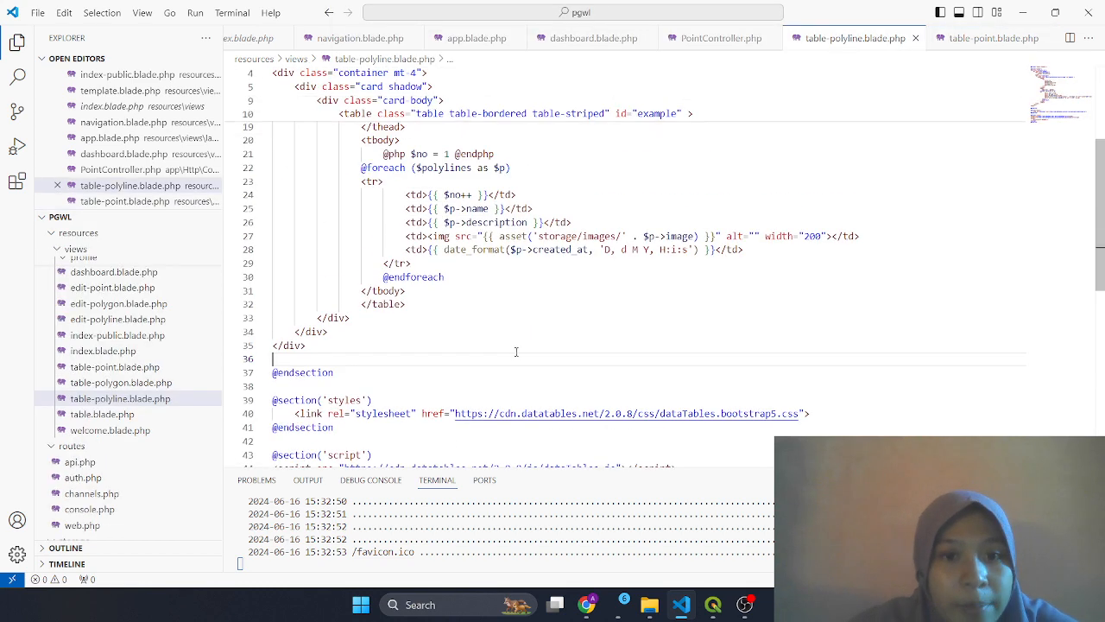
scroll(517, 377, down, 1)
scroll(521, 399, up, 3)
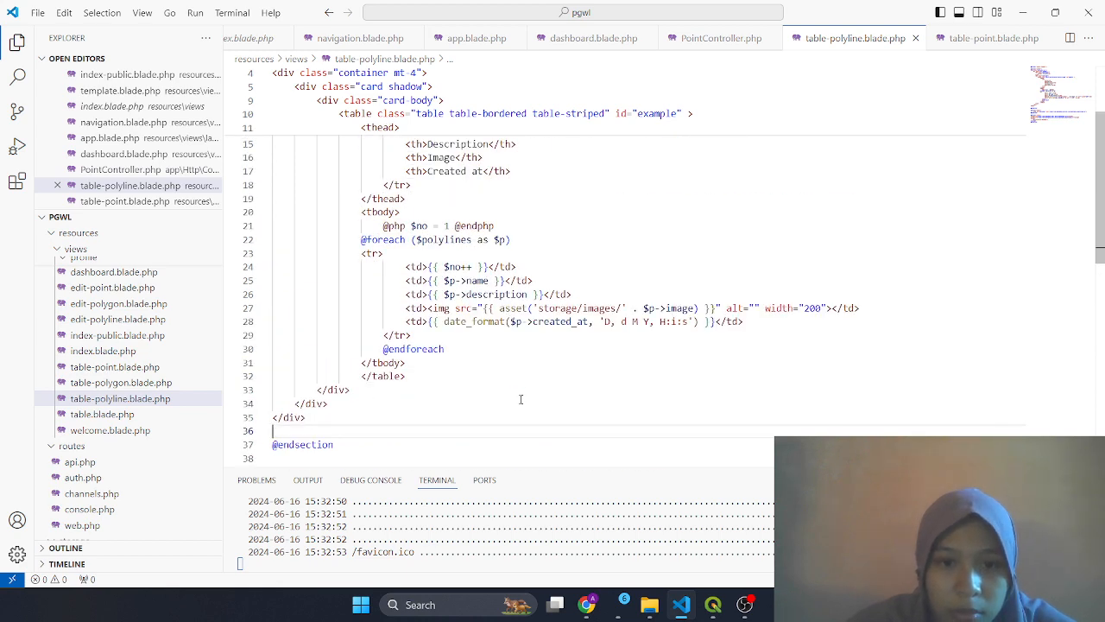
scroll(521, 399, up, 4)
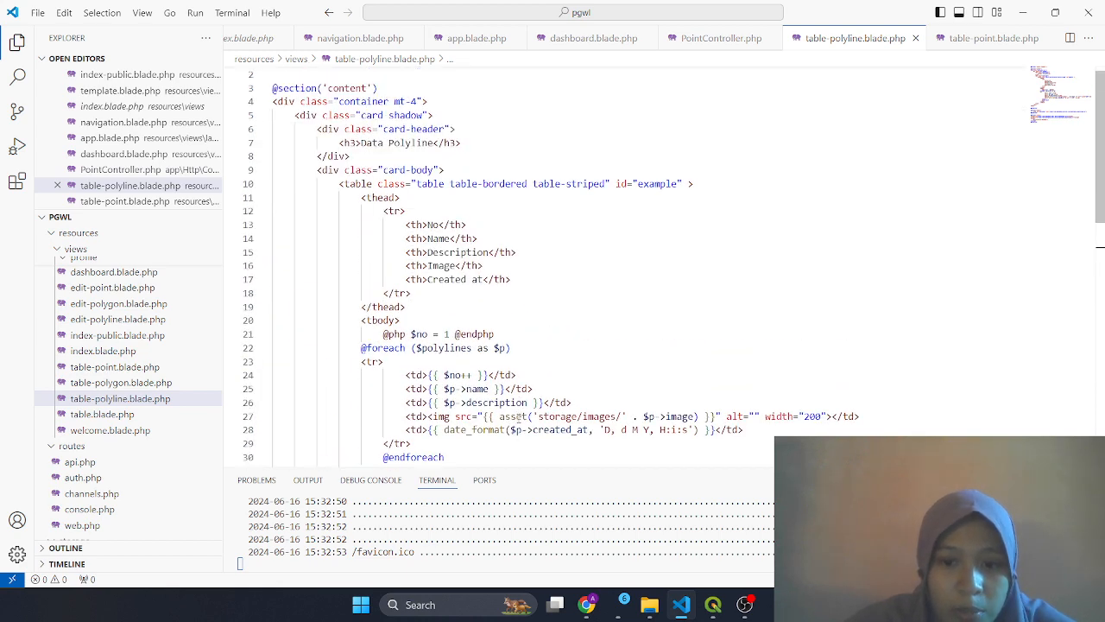
scroll(522, 417, down, 1)
scroll(519, 418, up, 1)
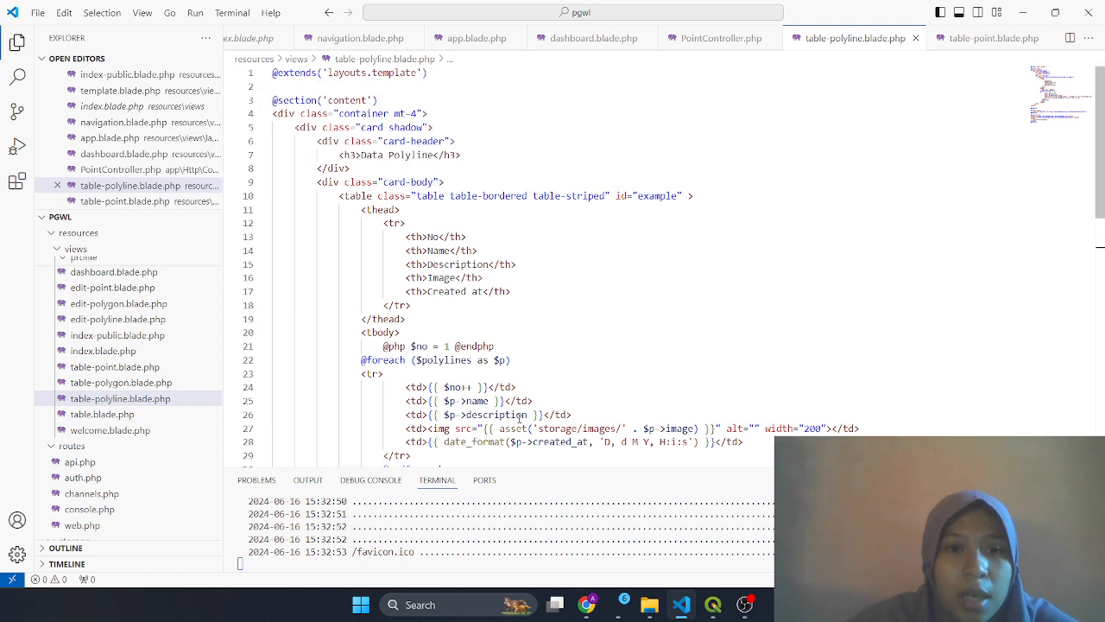
click(406, 155)
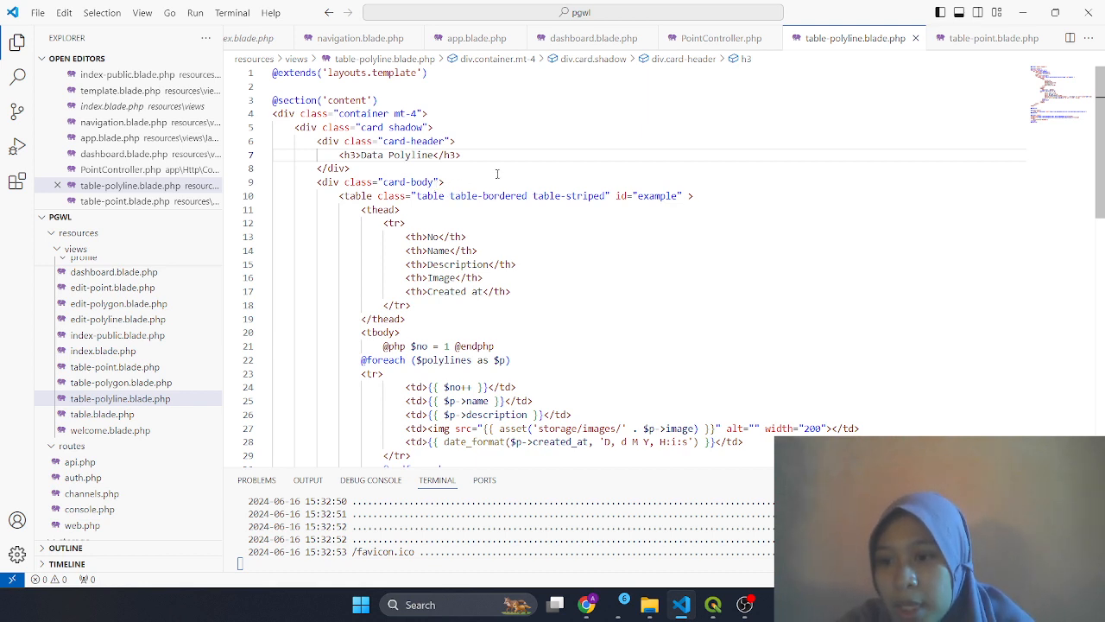
key(ctrl+p)
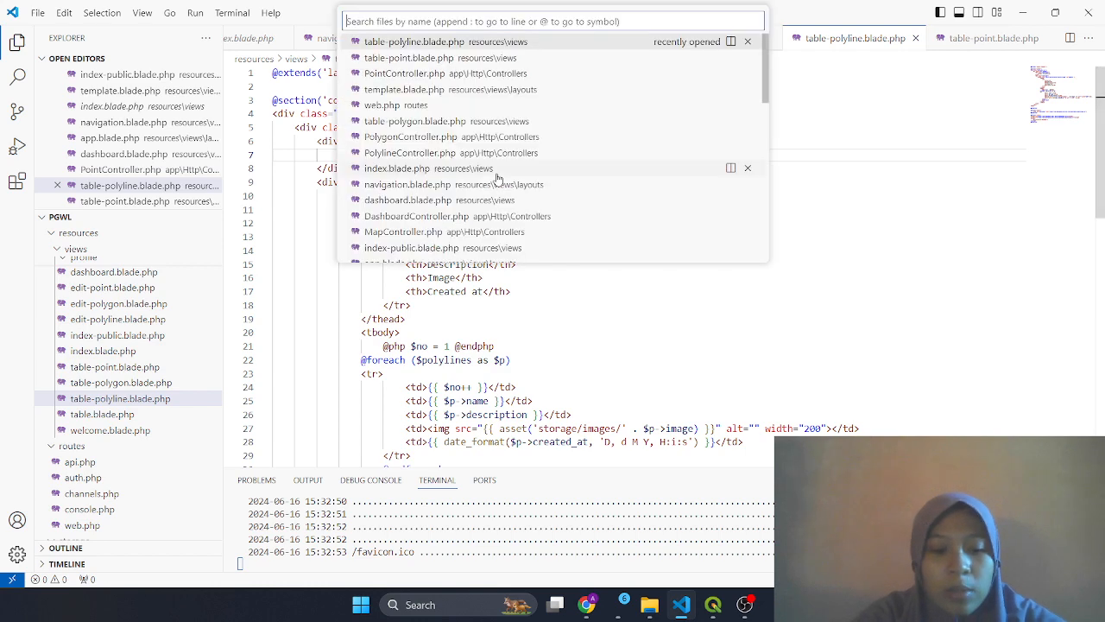
Review the /table-point, /table-polyline and /table-polygon routes in web.php, then minimize the editor
text(web)
key(Return)
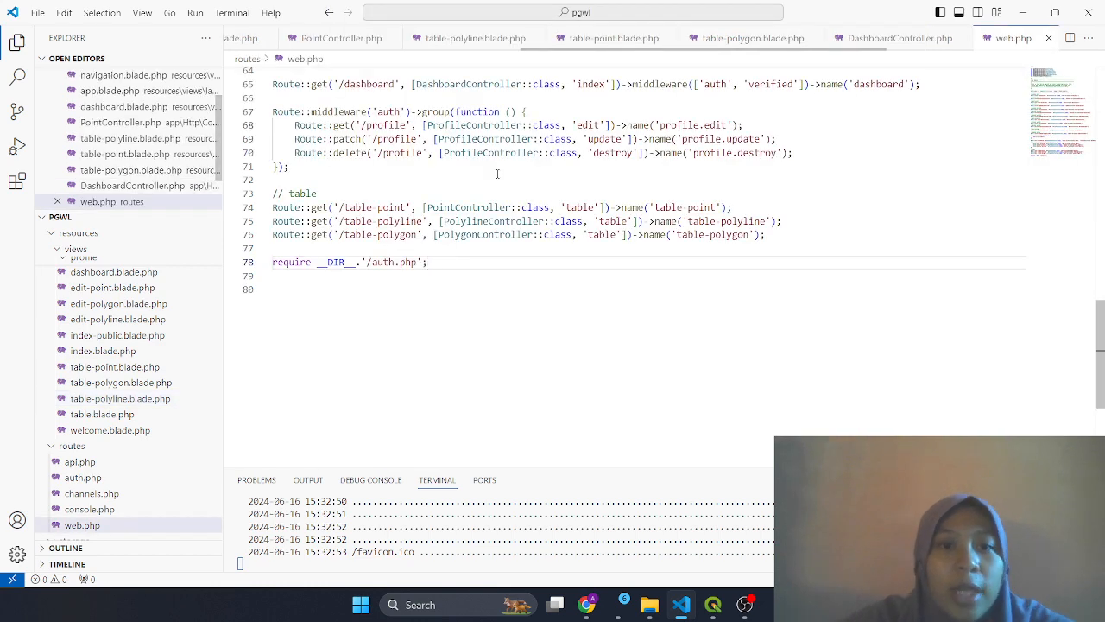
scroll(503, 348, up, 2)
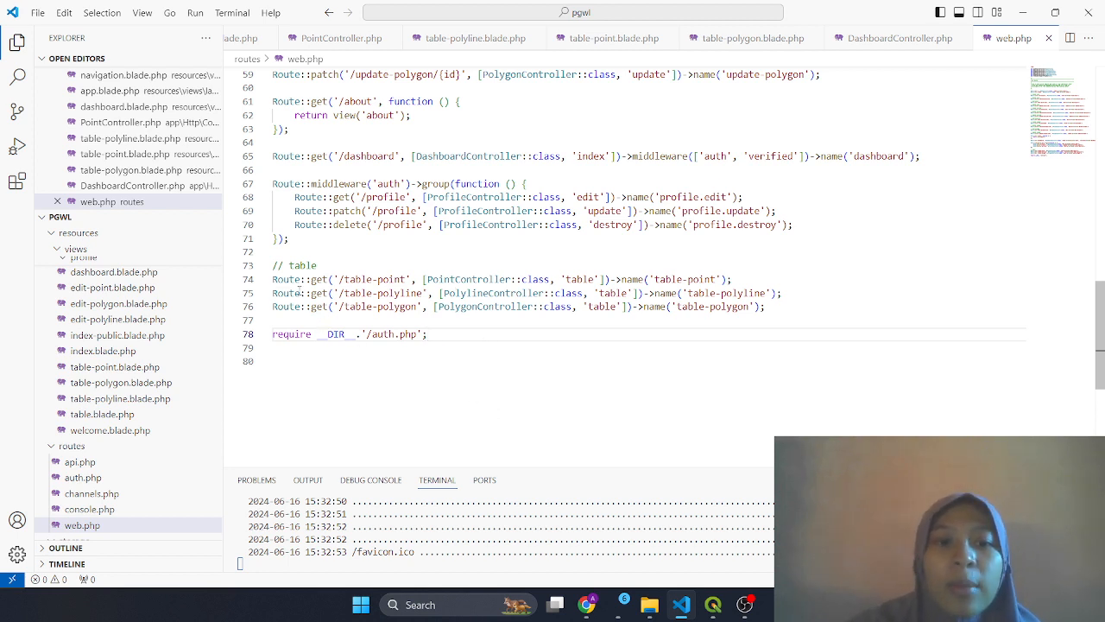
click(301, 293)
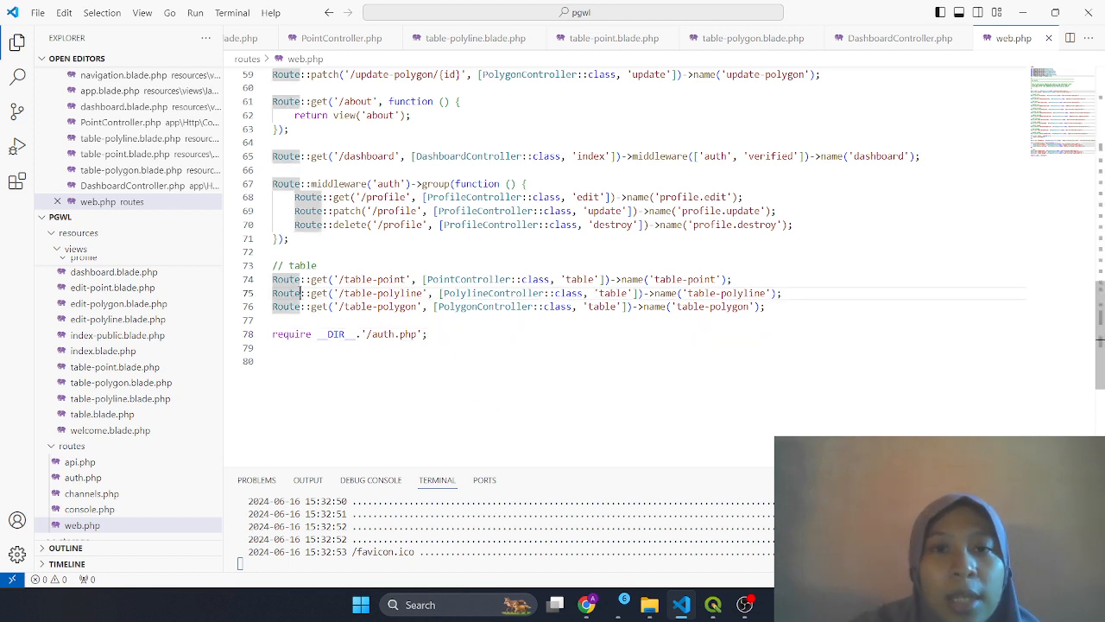
click(368, 306)
click(411, 293)
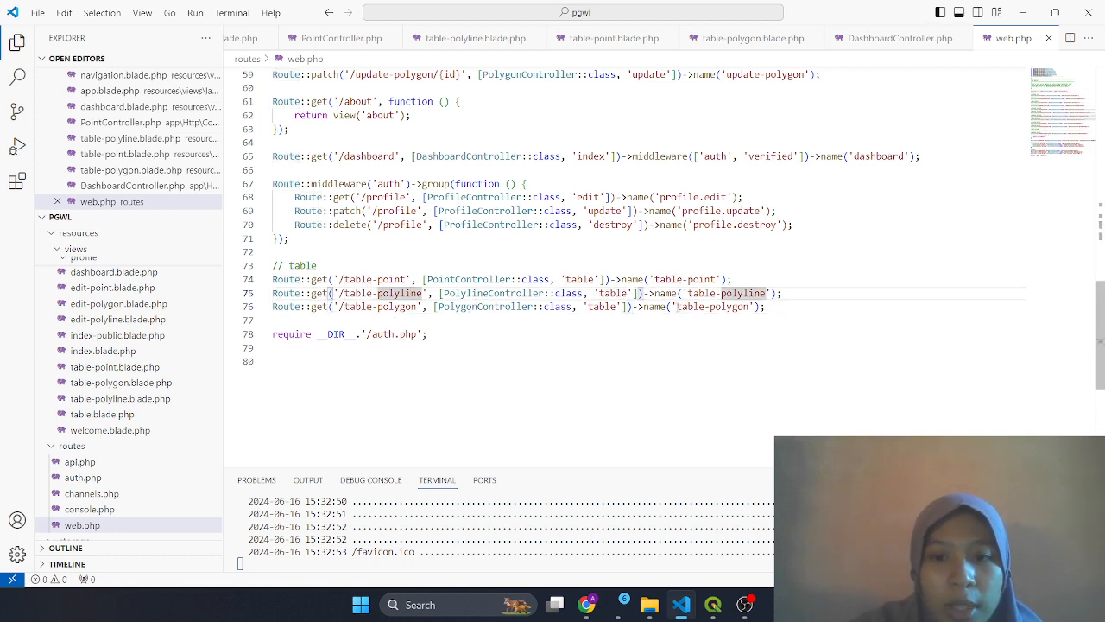
click(655, 279)
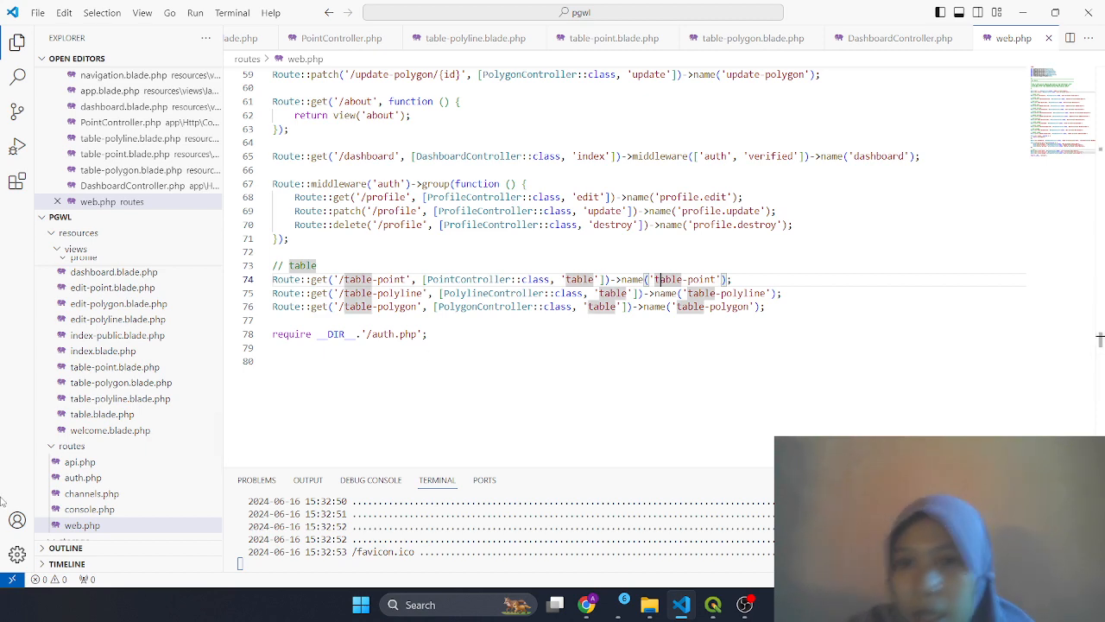
click(1022, 12)
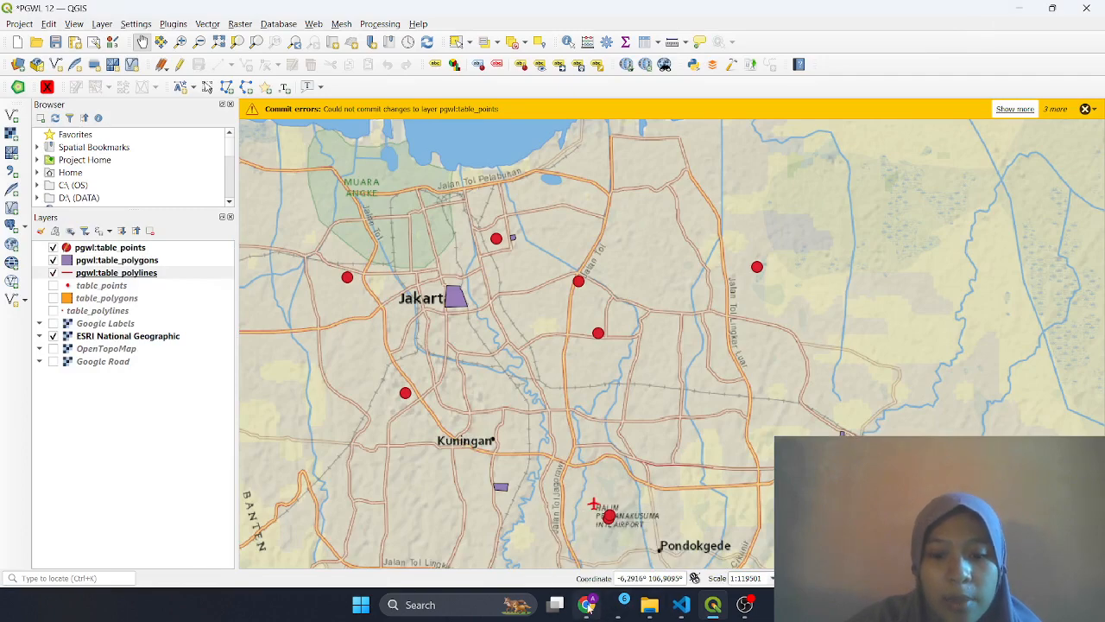
Zoom the Peta Kita map out to a wide Jakarta view, then open the Data Point table
click(587, 605)
click(429, 14)
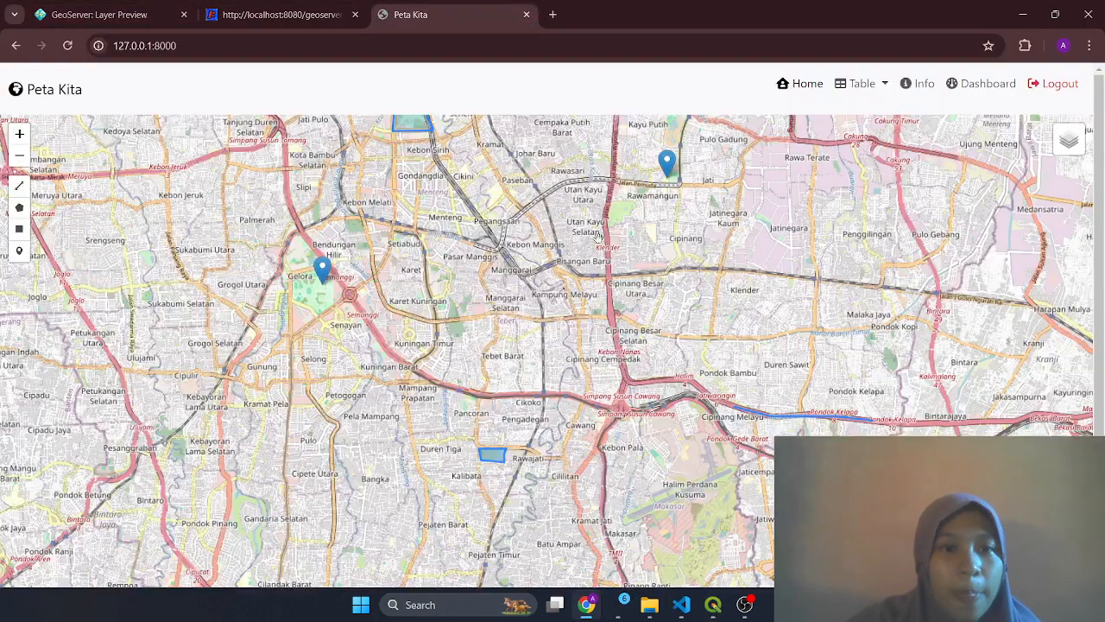
scroll(488, 420, up, 1)
scroll(475, 380, down, 2)
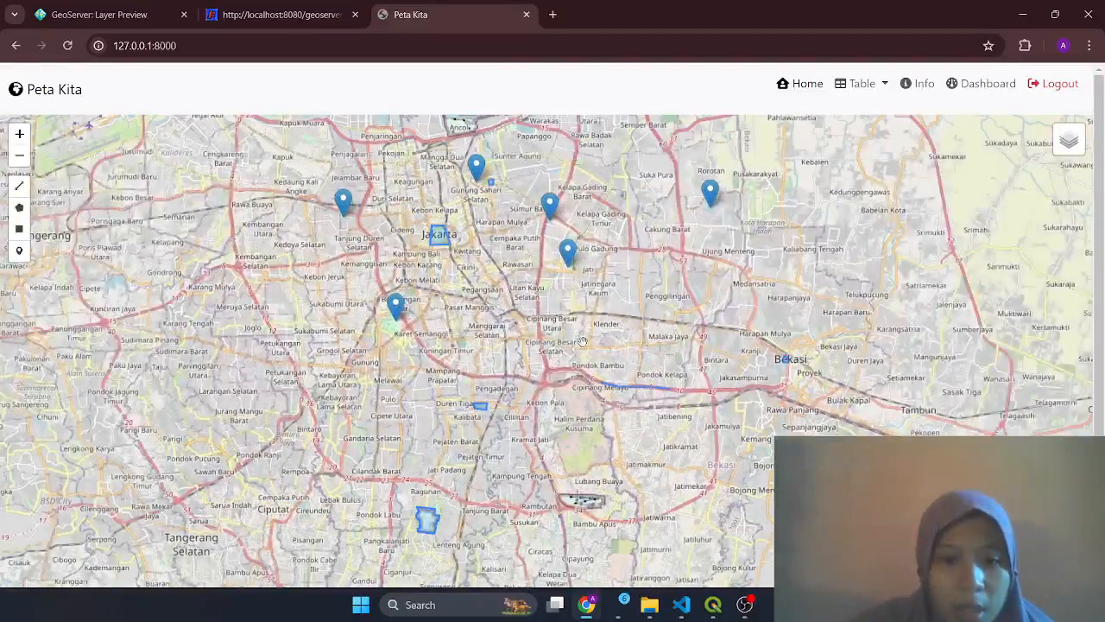
drag(595, 304, 536, 361)
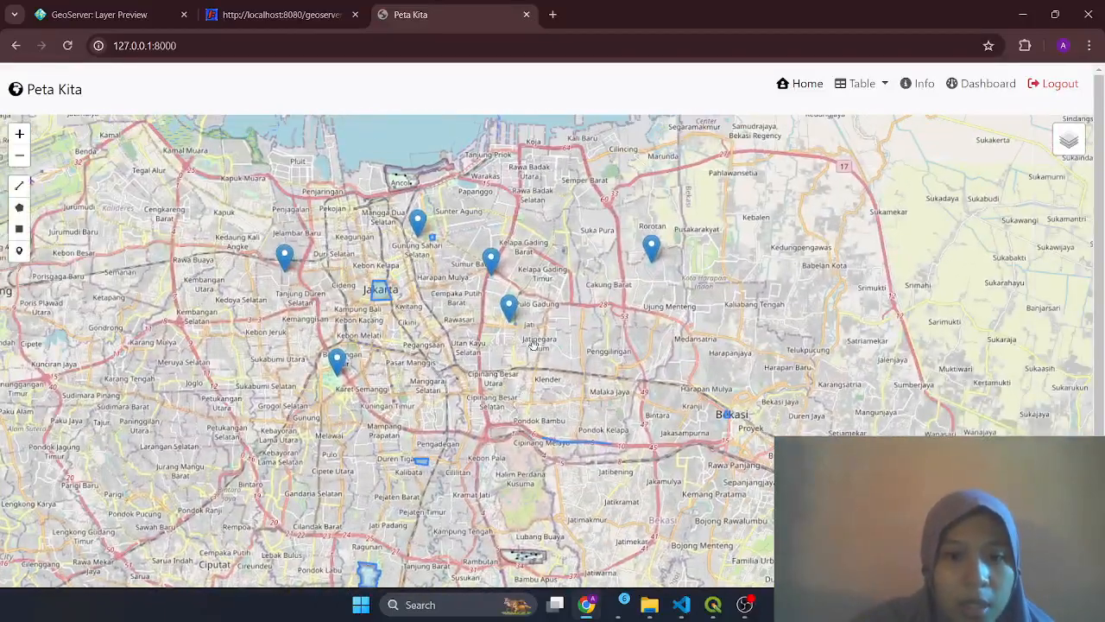
scroll(536, 361, up, 1)
drag(451, 396, 536, 343)
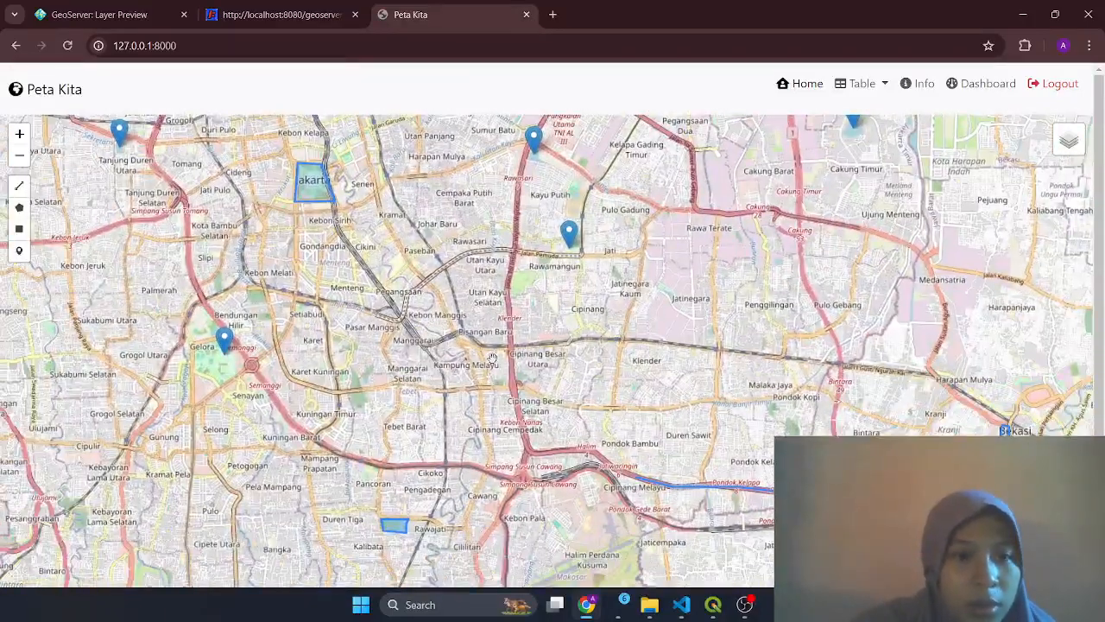
scroll(514, 395, down, 2)
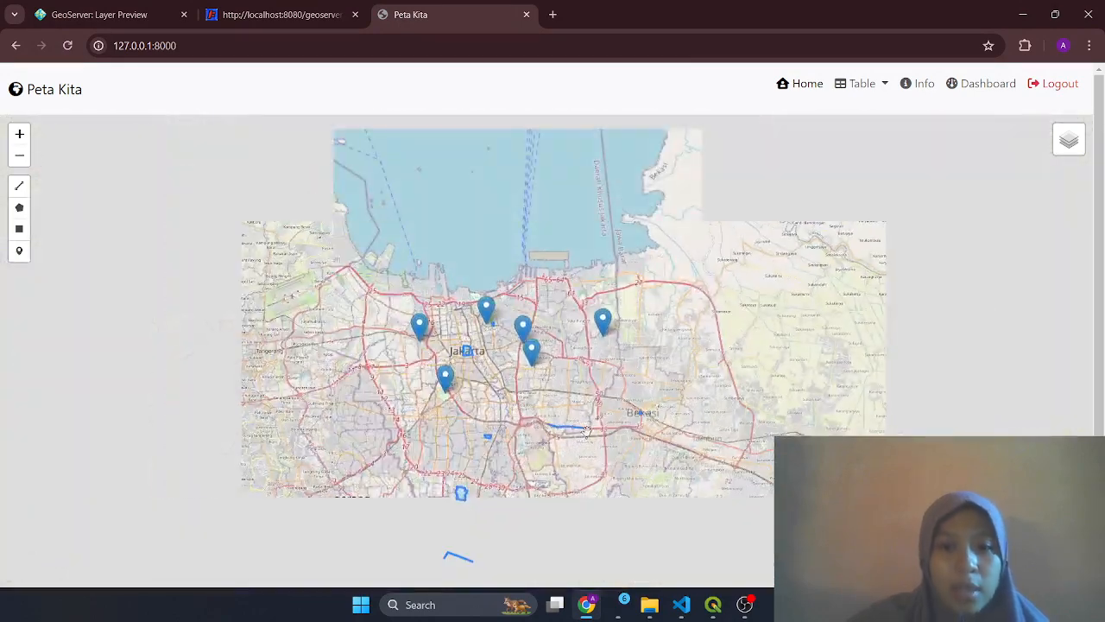
drag(588, 426, 566, 341)
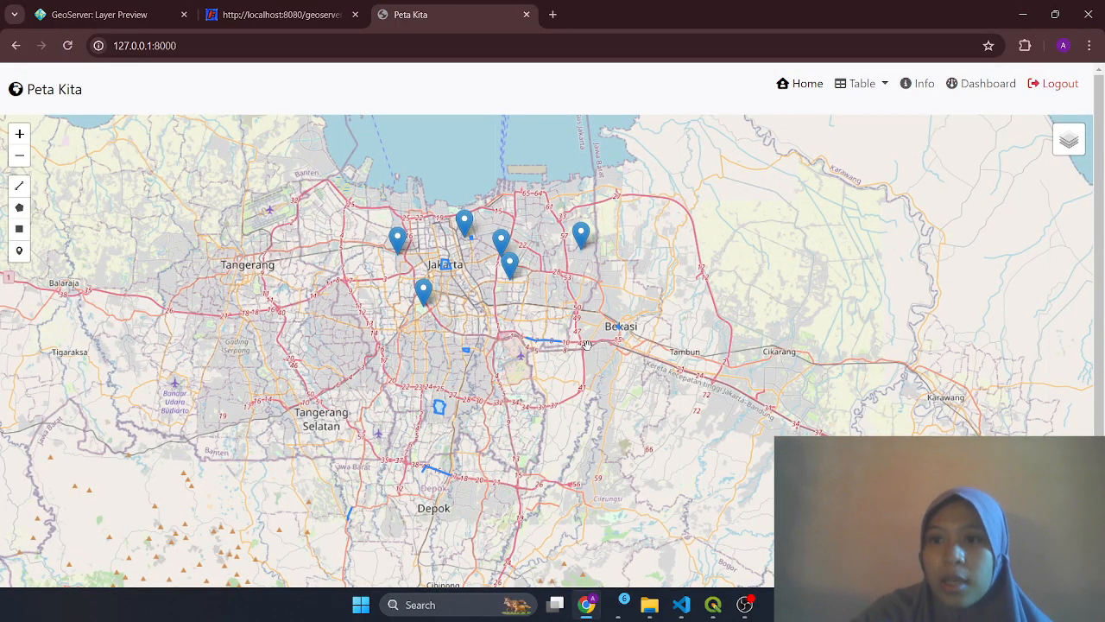
click(888, 86)
click(881, 129)
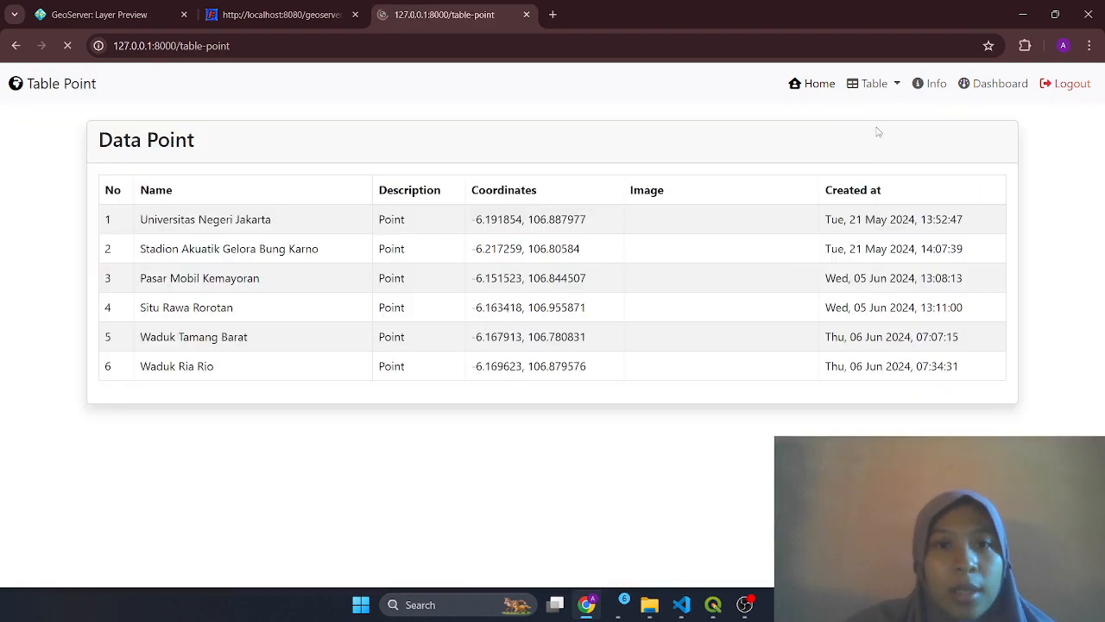
Search the Data Point table for 'pa', reload to clear it, then open the Data Polyline table
scroll(770, 319, down, 3)
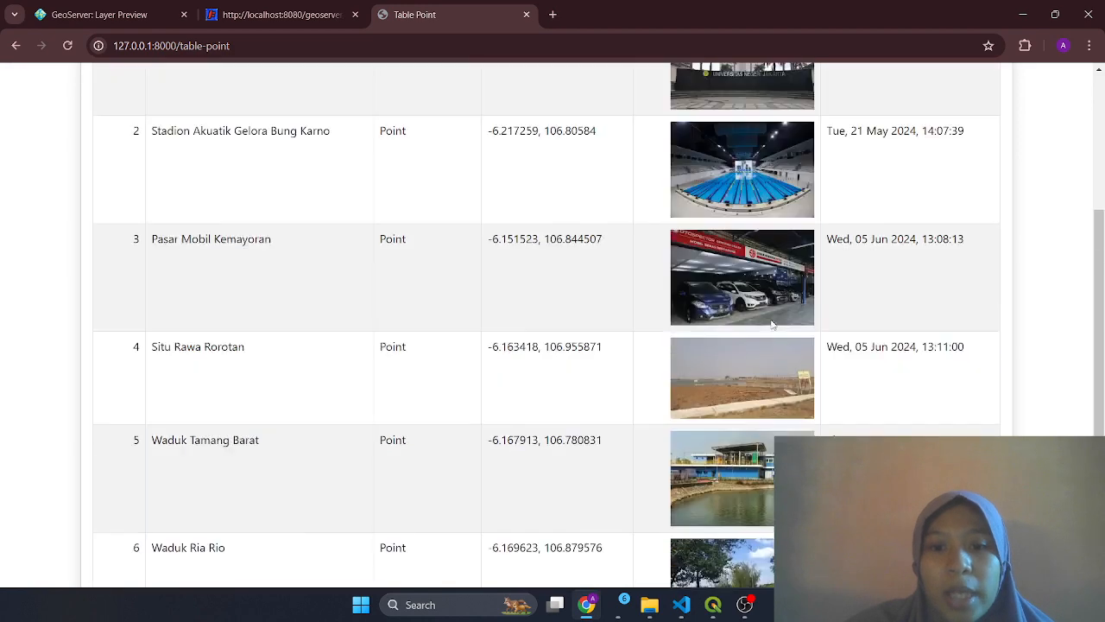
scroll(773, 324, up, 3)
click(899, 196)
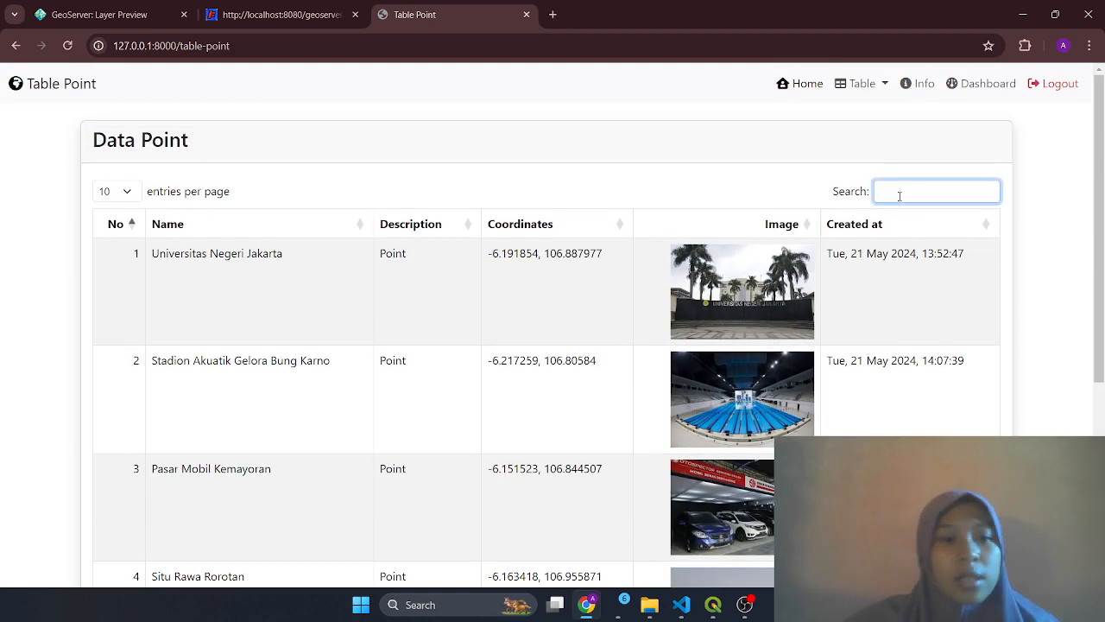
text(pasar)
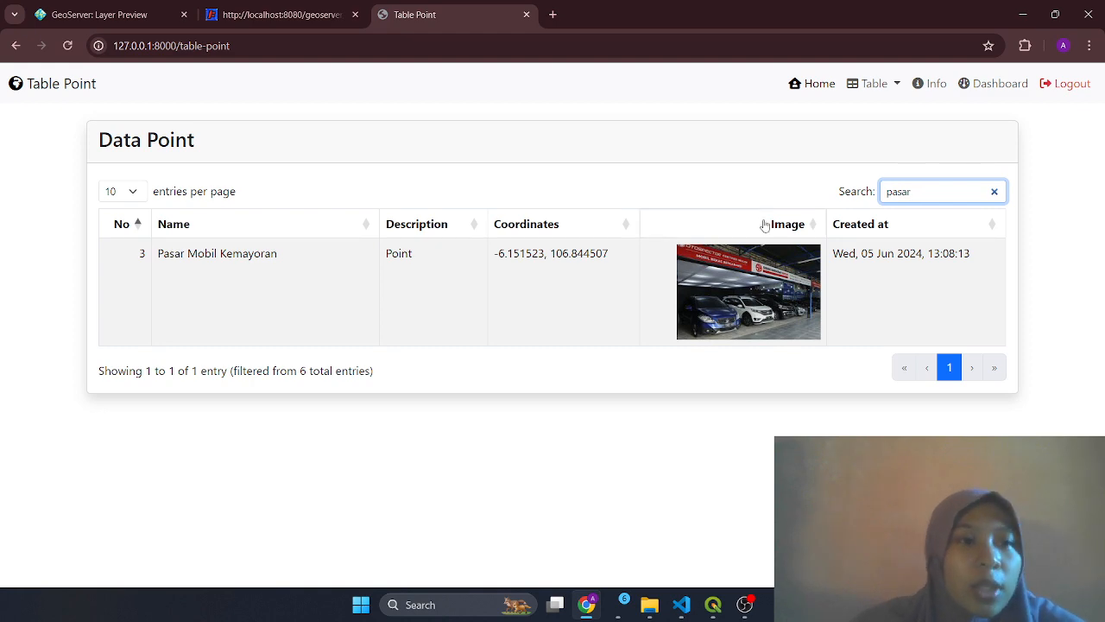
click(67, 45)
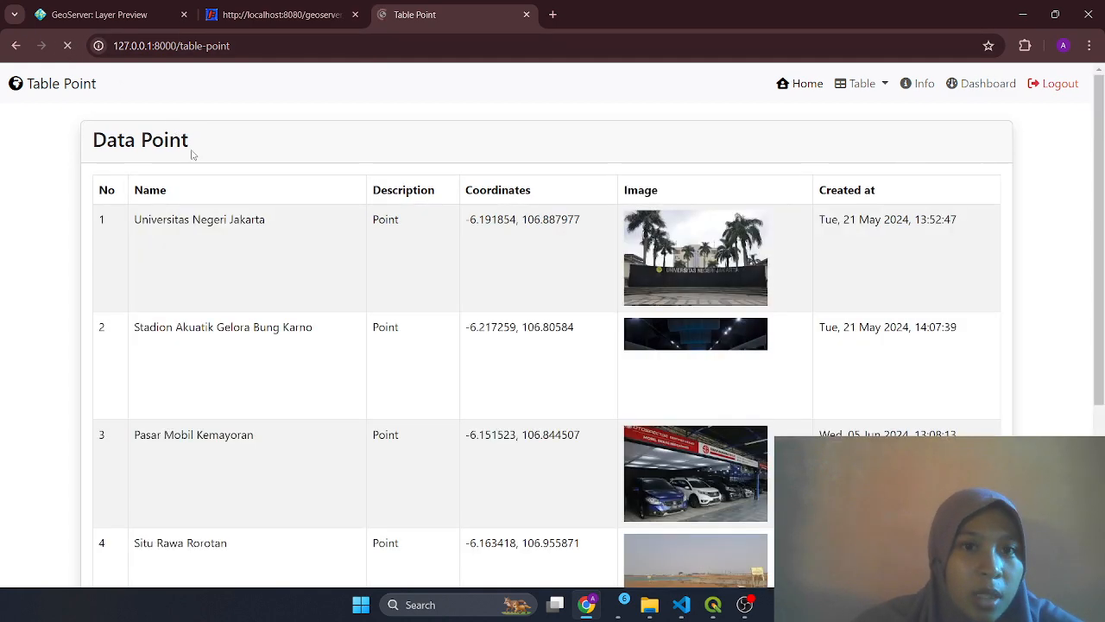
scroll(612, 331, down, 1)
scroll(612, 331, up, 1)
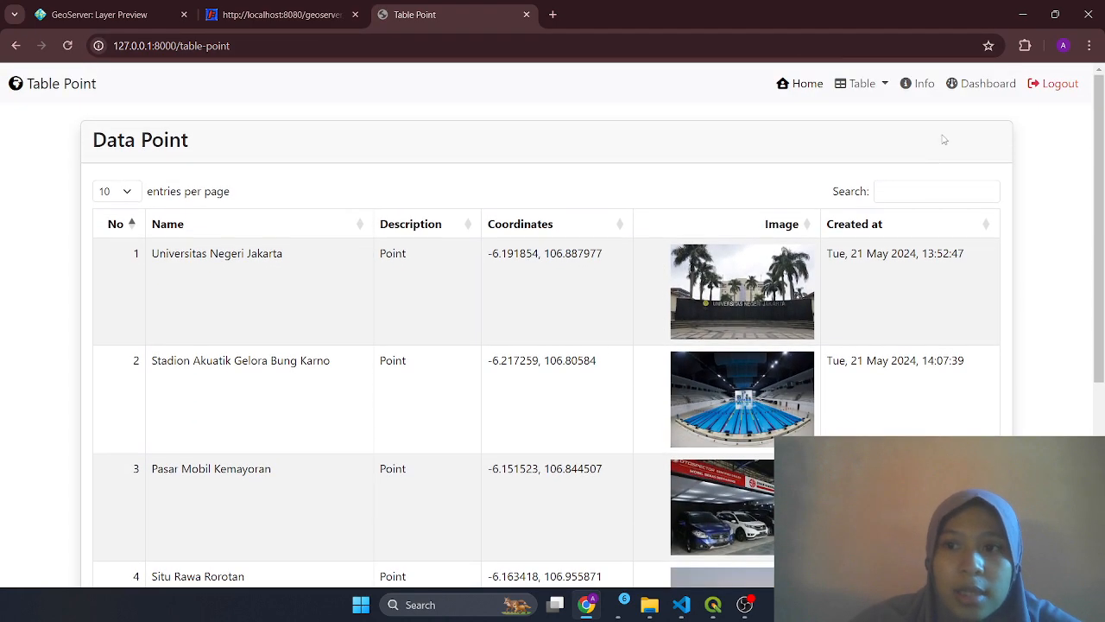
click(881, 86)
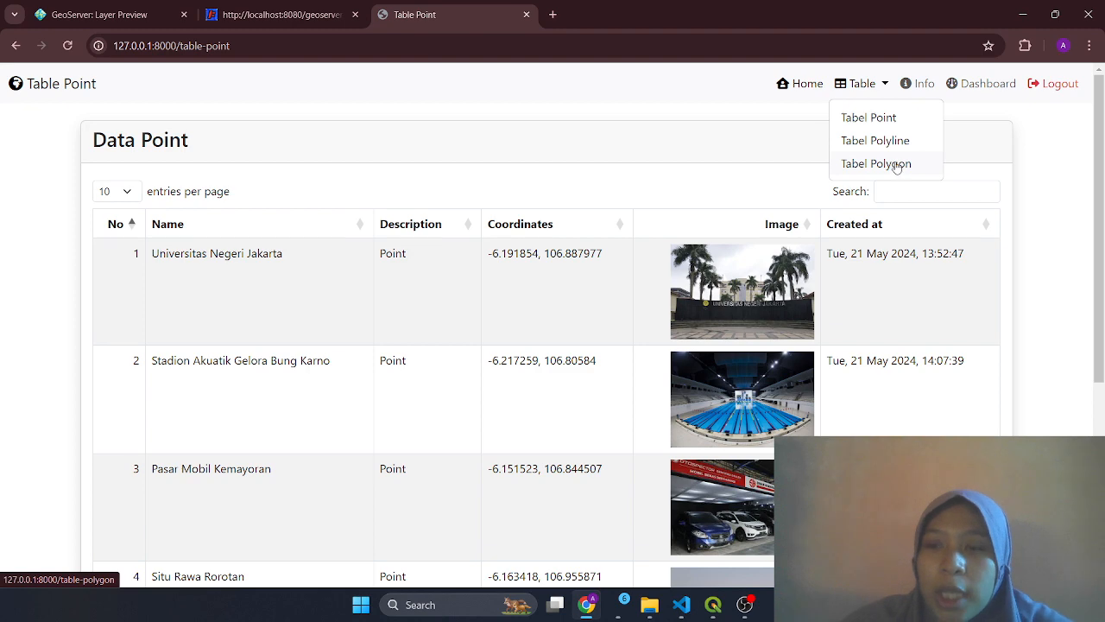
click(885, 148)
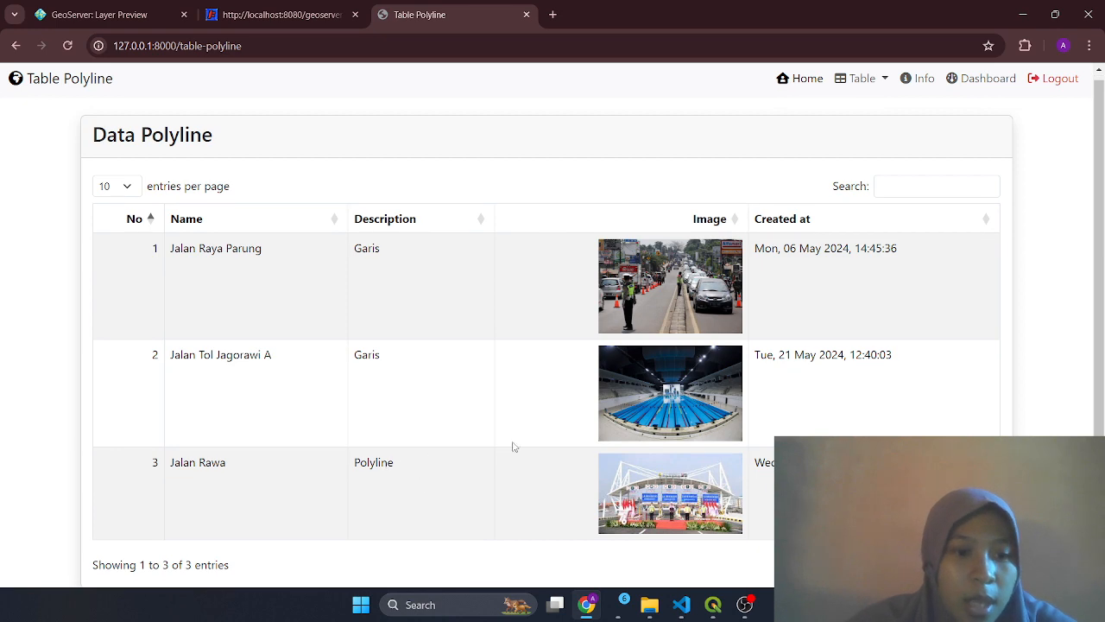
Scroll through the Data Polygon table, then open the Dashboard totalling 6 points, 3 polylines, 5 polygons
click(887, 83)
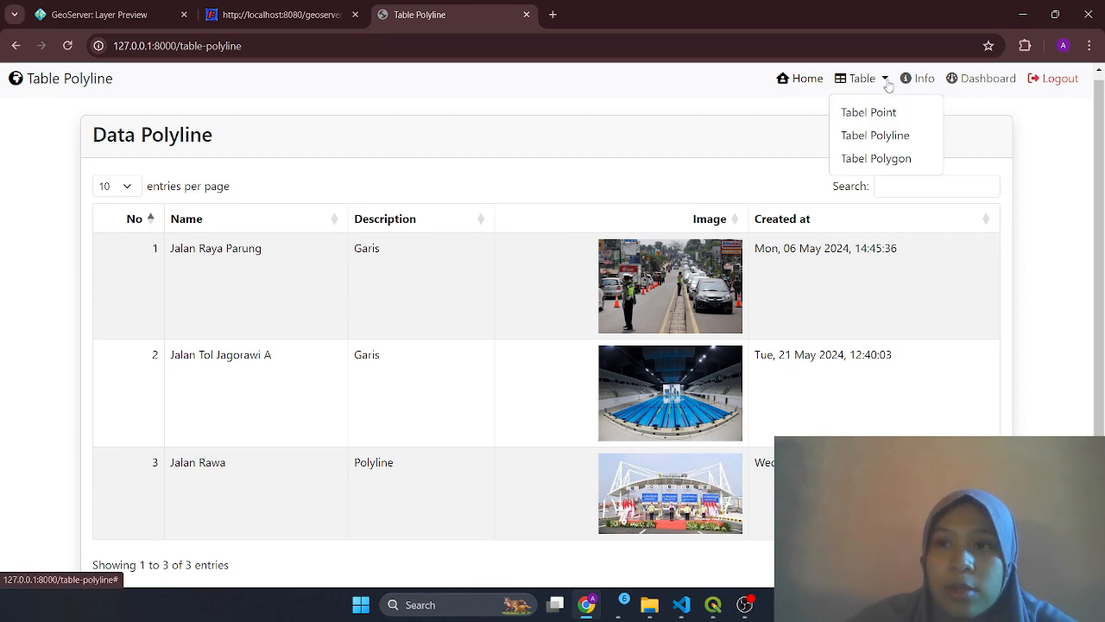
click(889, 159)
scroll(536, 302, down, 3)
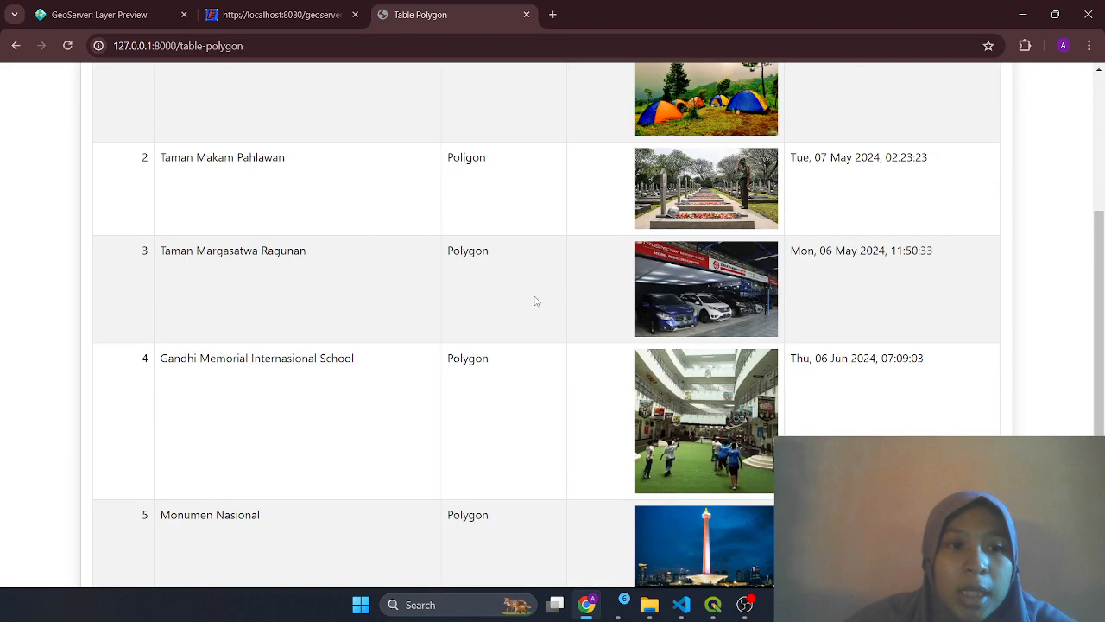
scroll(533, 306, up, 3)
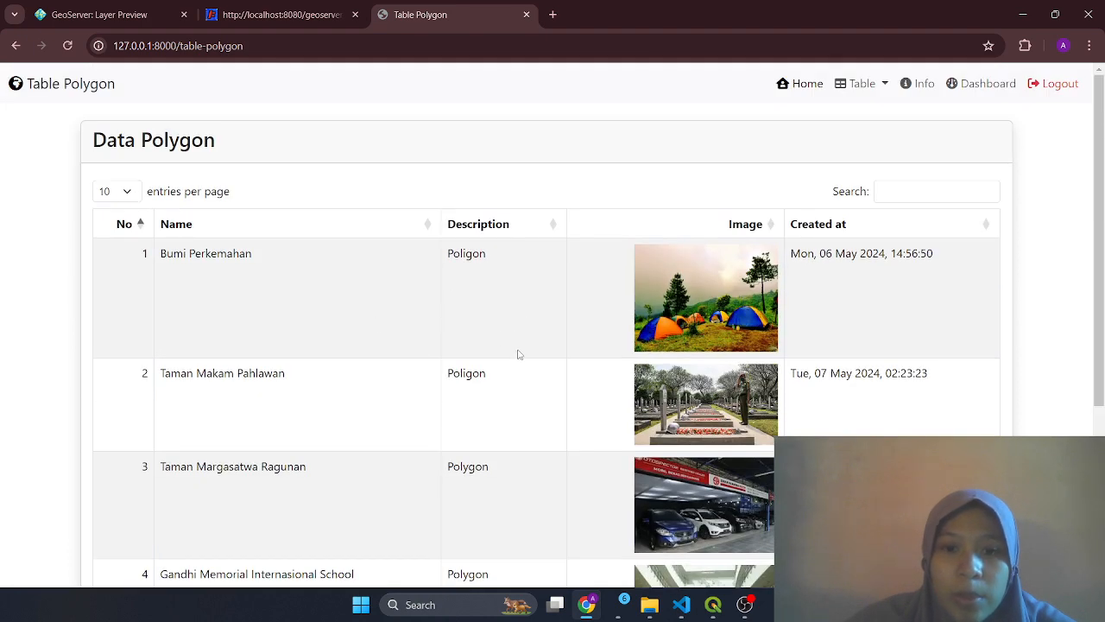
scroll(518, 355, down, 1)
scroll(612, 418, up, 1)
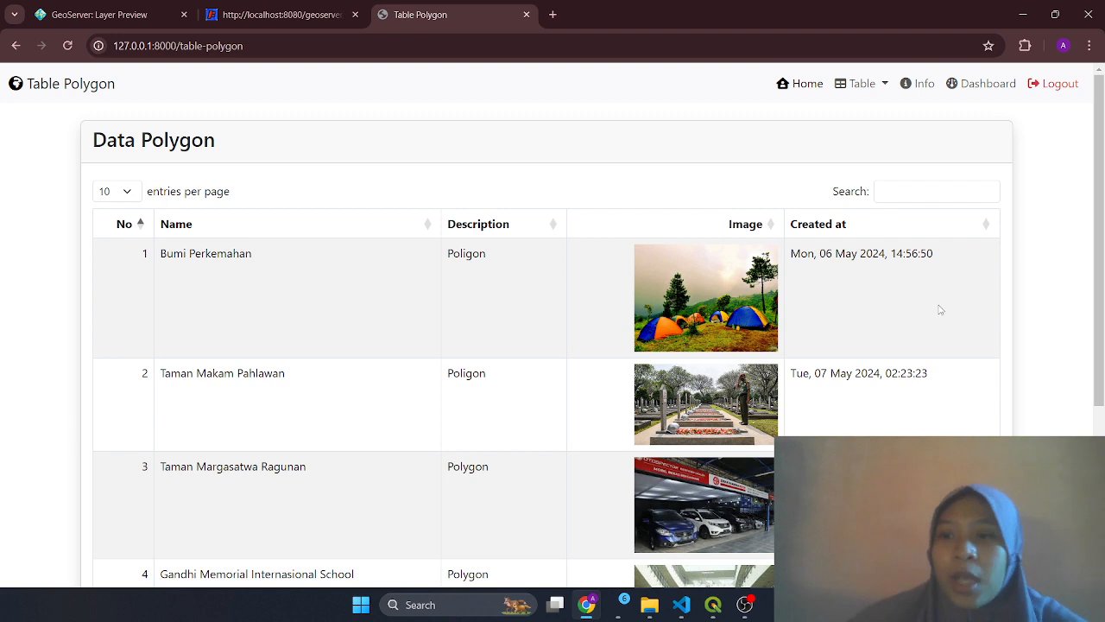
click(991, 86)
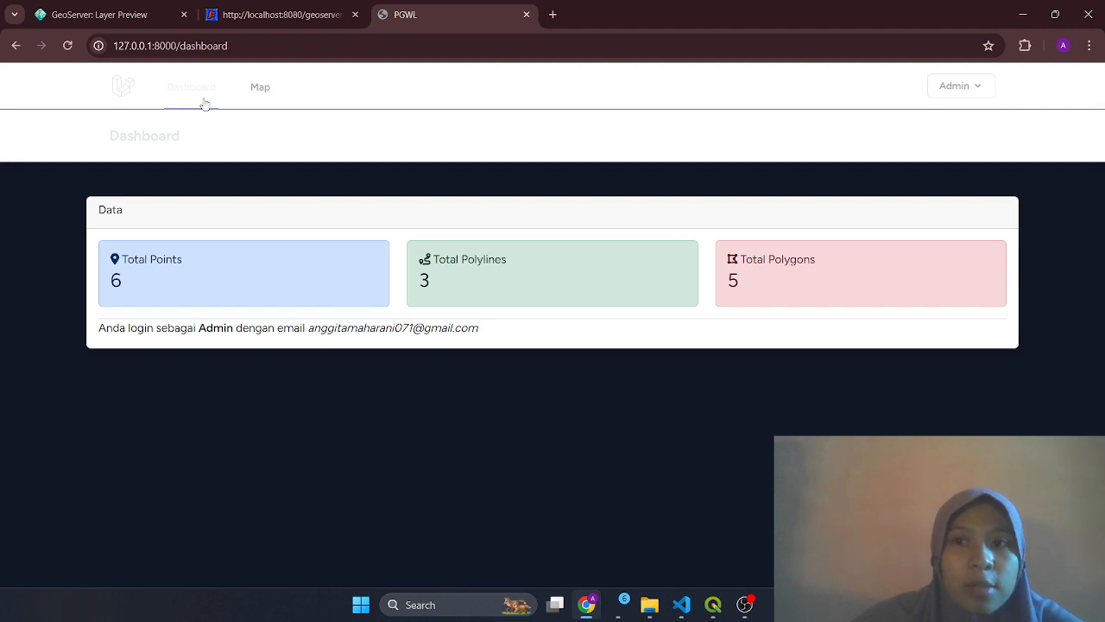
Return to the Jakarta map, shift the view slightly, then bring up OBS Studio
click(257, 95)
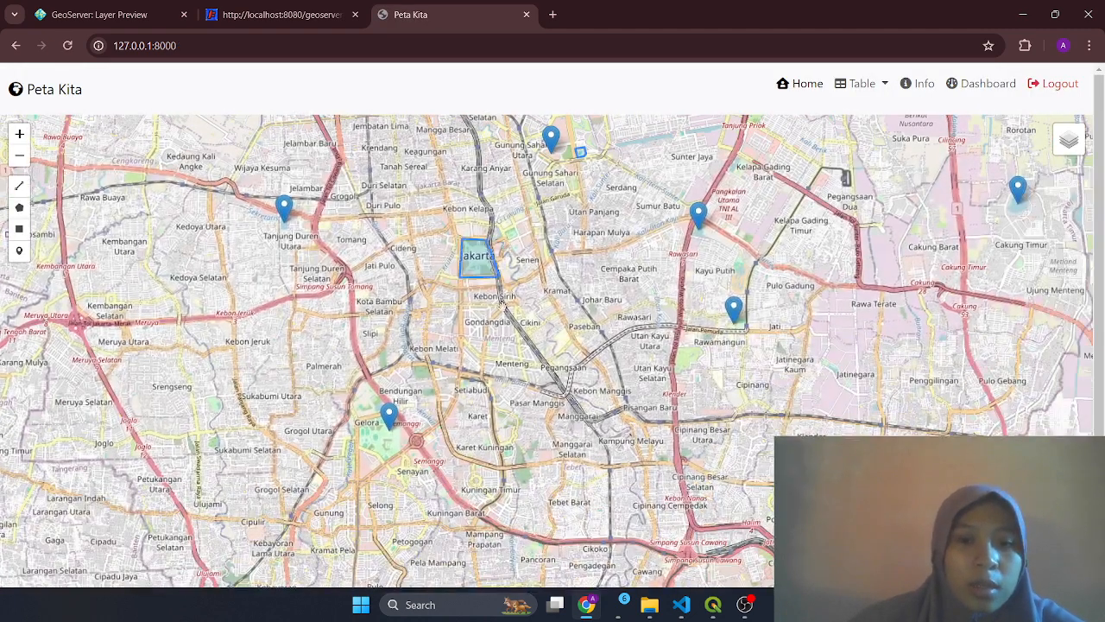
drag(598, 278, 557, 343)
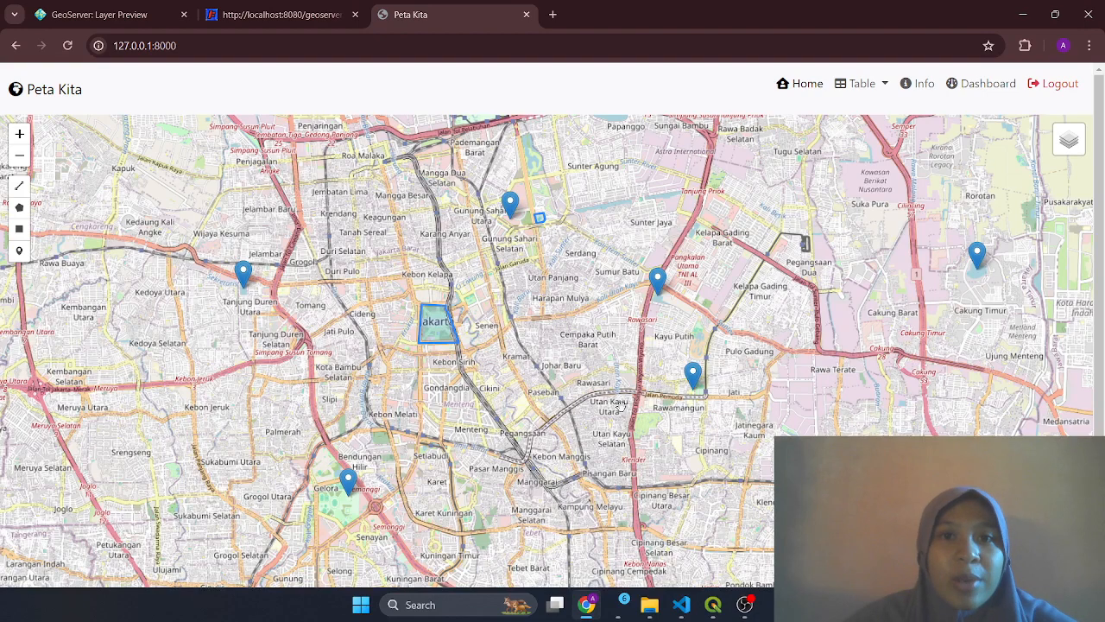
click(745, 605)
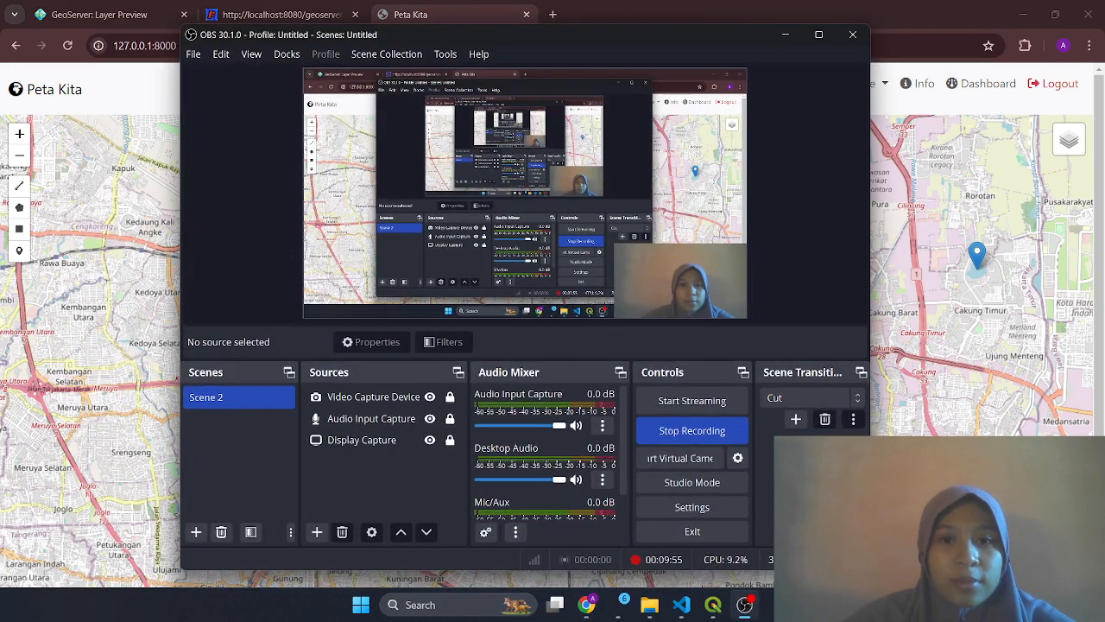